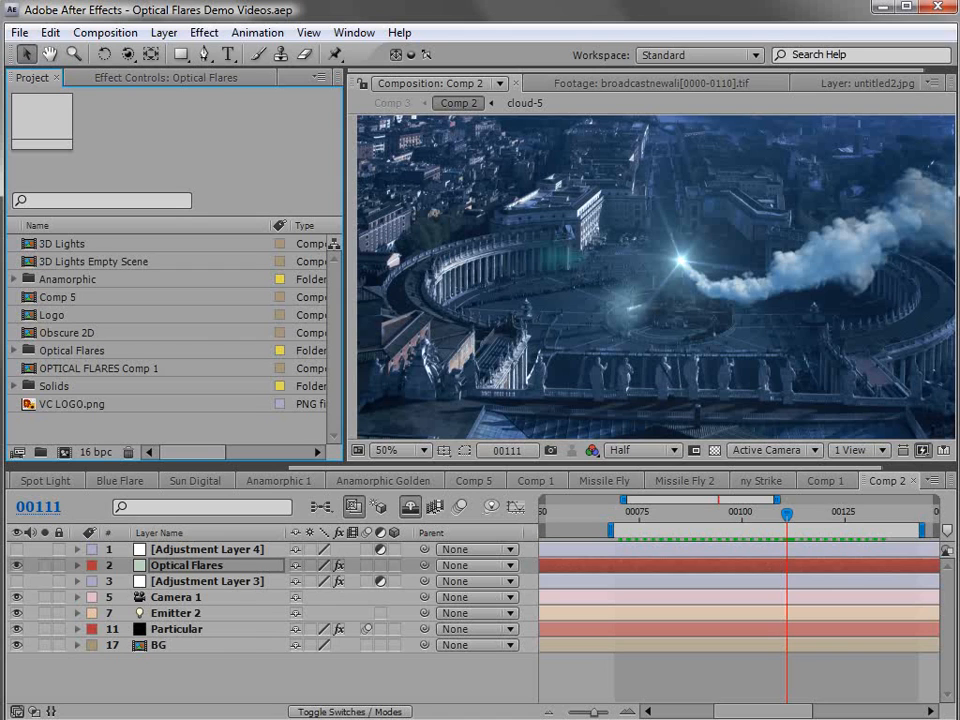
- Preview the missile shot in Comp 2, and open the Optical Flares effect's options
key(KP_0)
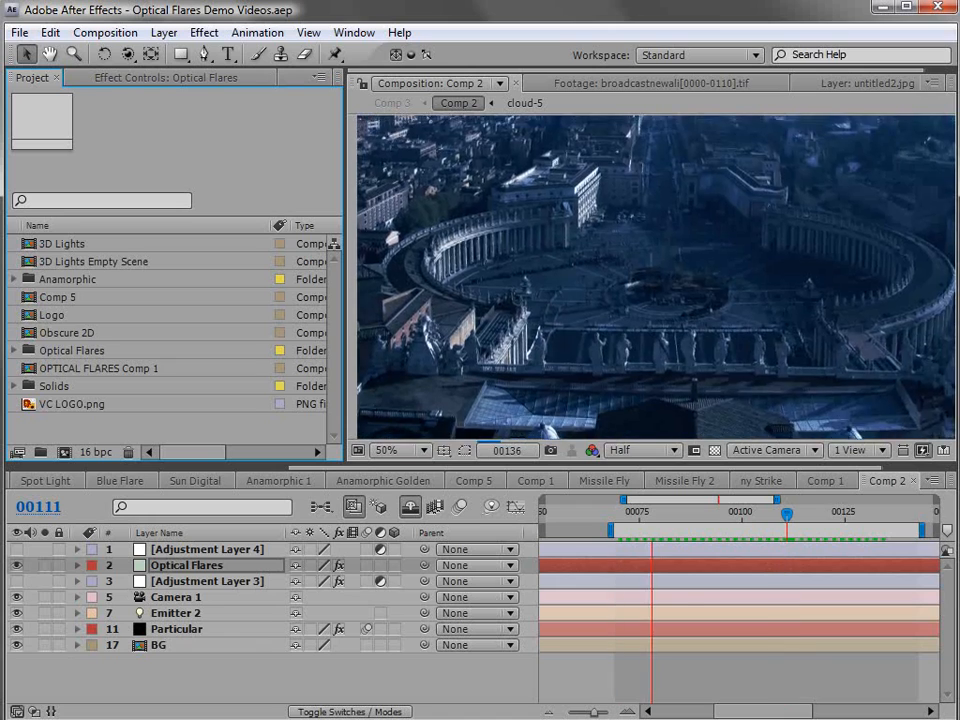
key(space)
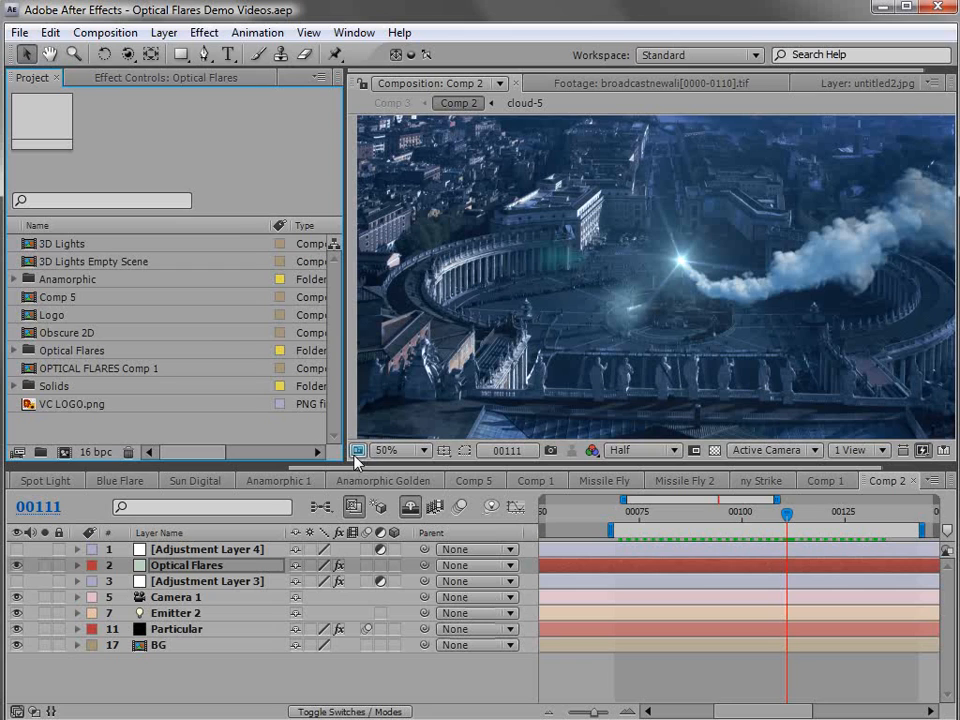
click(130, 86)
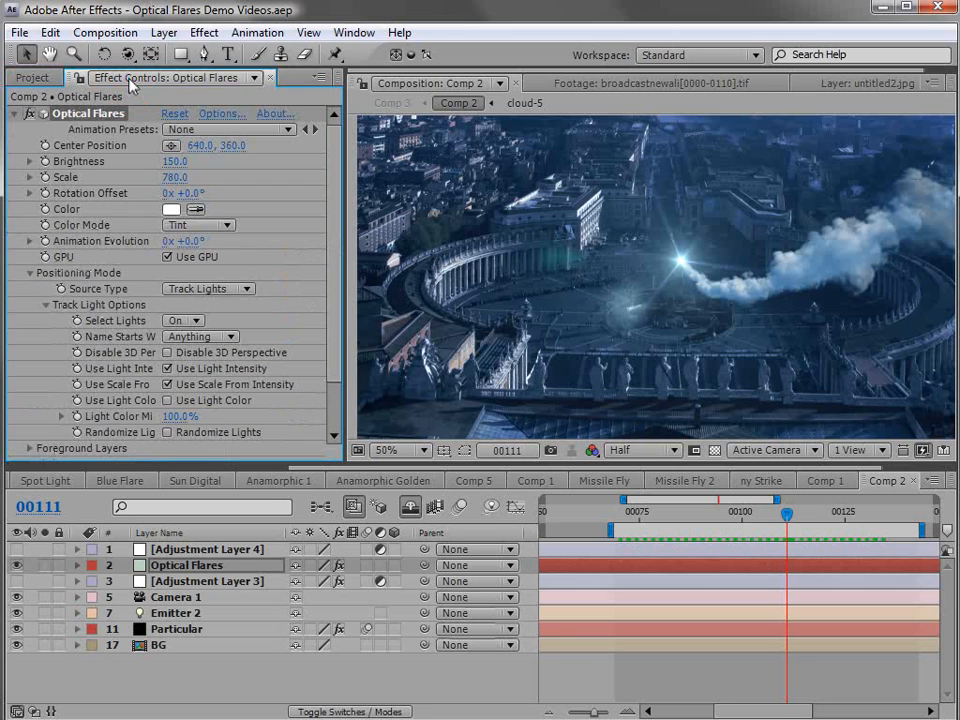
click(215, 116)
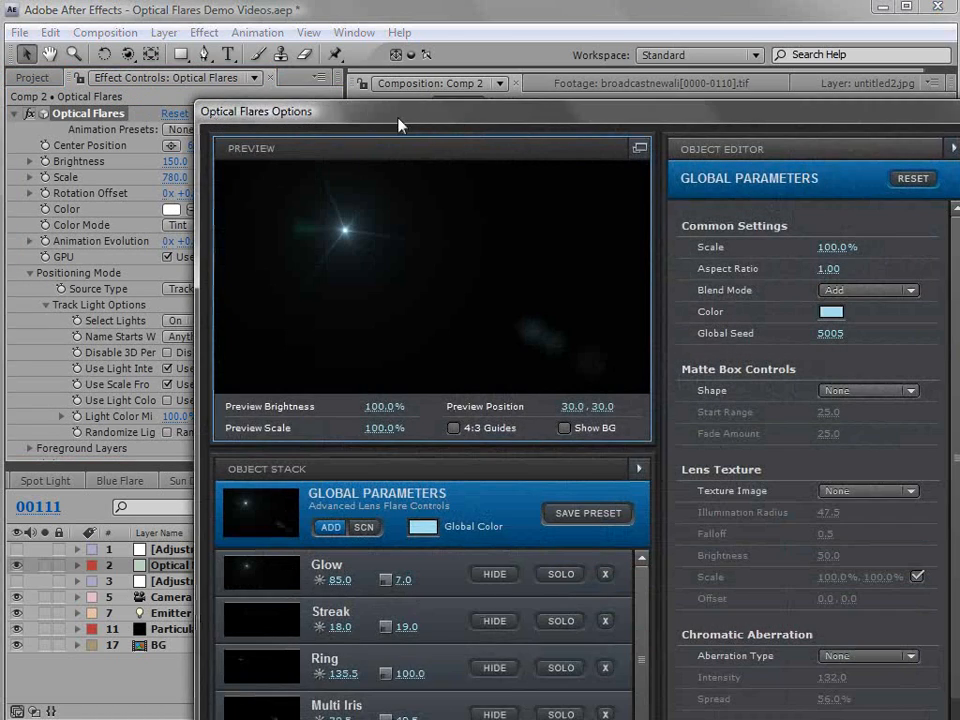
double_click(216, 115)
- Show the background in the flare preview, set Preview Brightness to 199.5% and Preview Scale to 146.0%, and move the flare to about 63.4, 38.6
drag(281, 168, 314, 204)
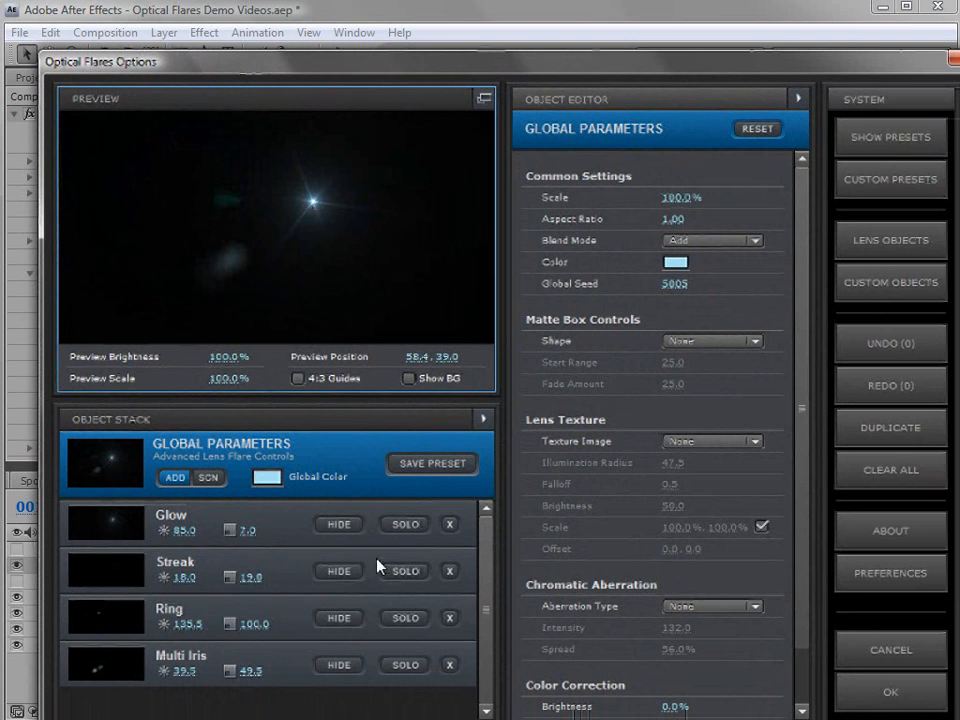
click(408, 379)
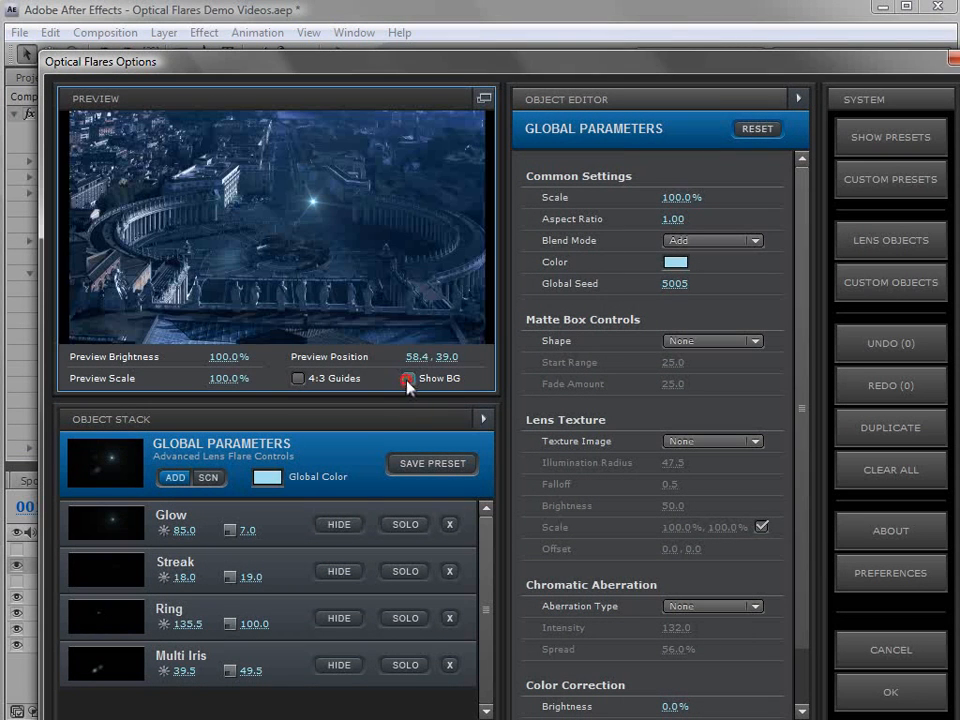
click(295, 200)
drag(229, 357, 299, 260)
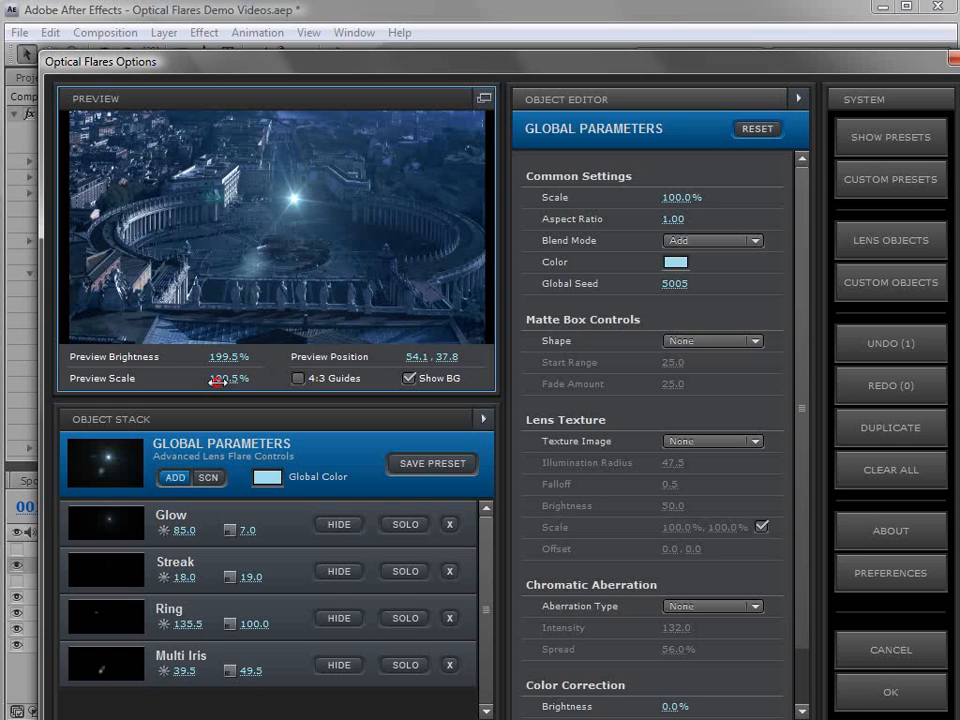
drag(222, 379, 279, 388)
drag(291, 279, 333, 200)
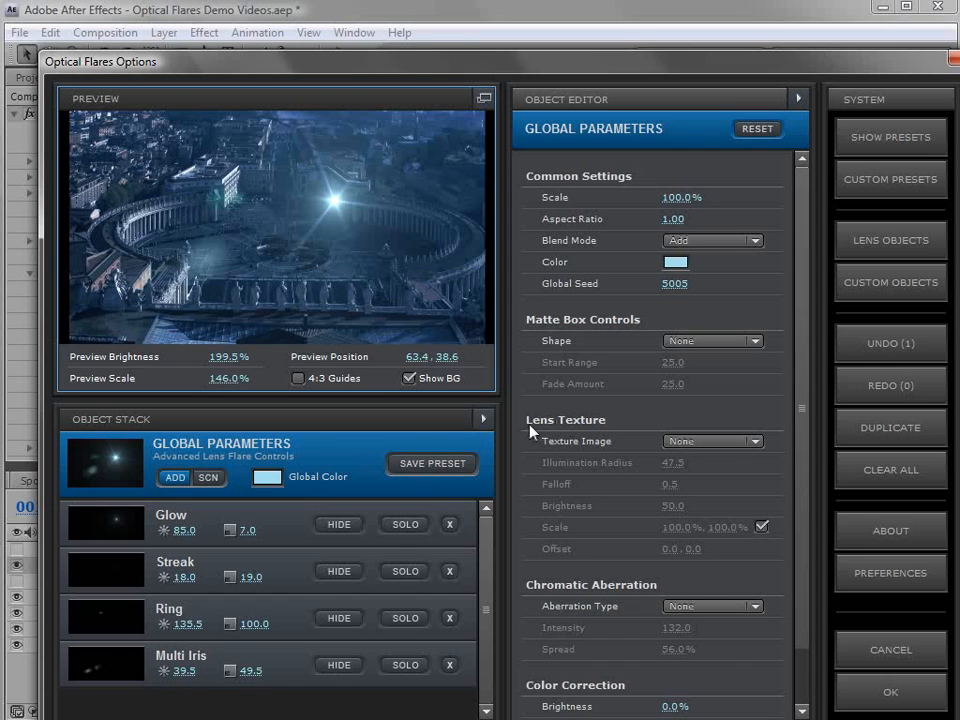
- Apply the Dag lens texture image, and inspect it on the moved flare with the preview background hidden
click(670, 441)
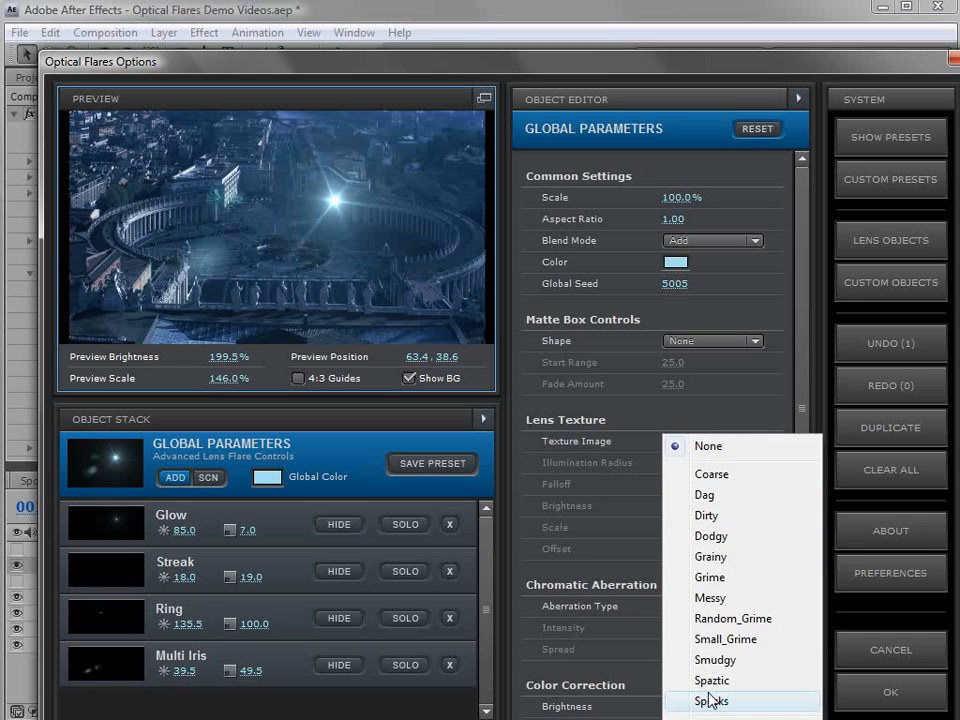
click(710, 497)
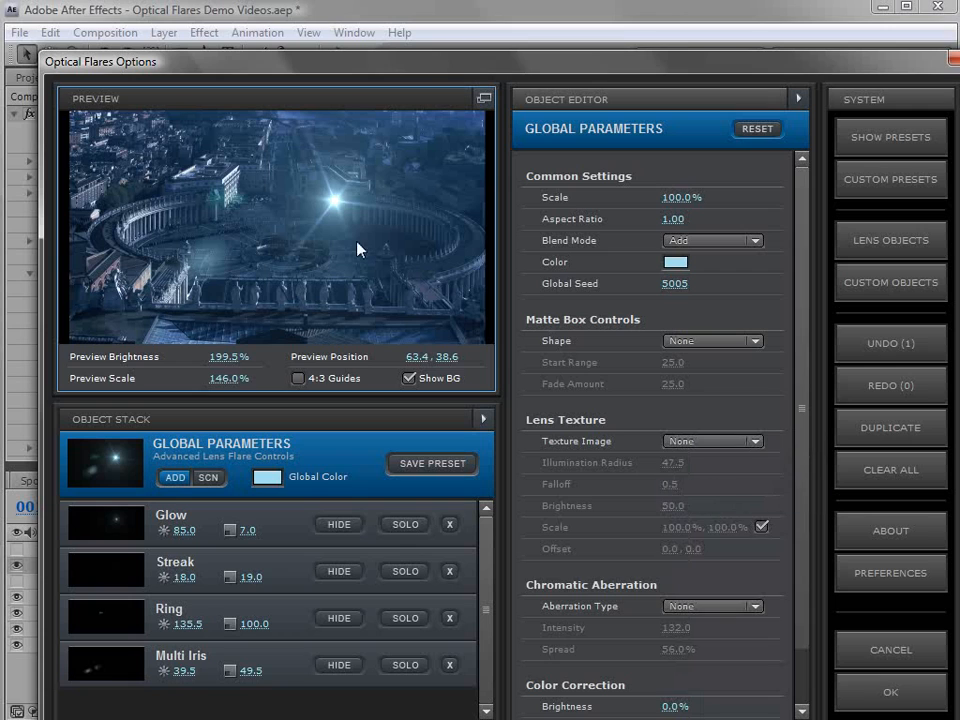
click(409, 379)
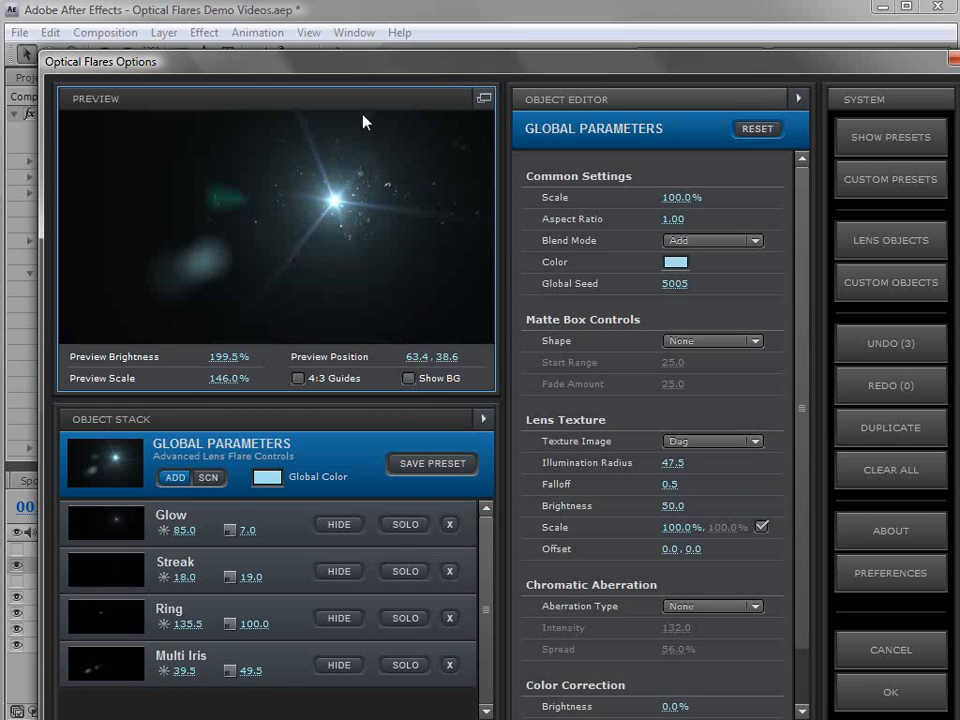
drag(340, 208, 400, 178)
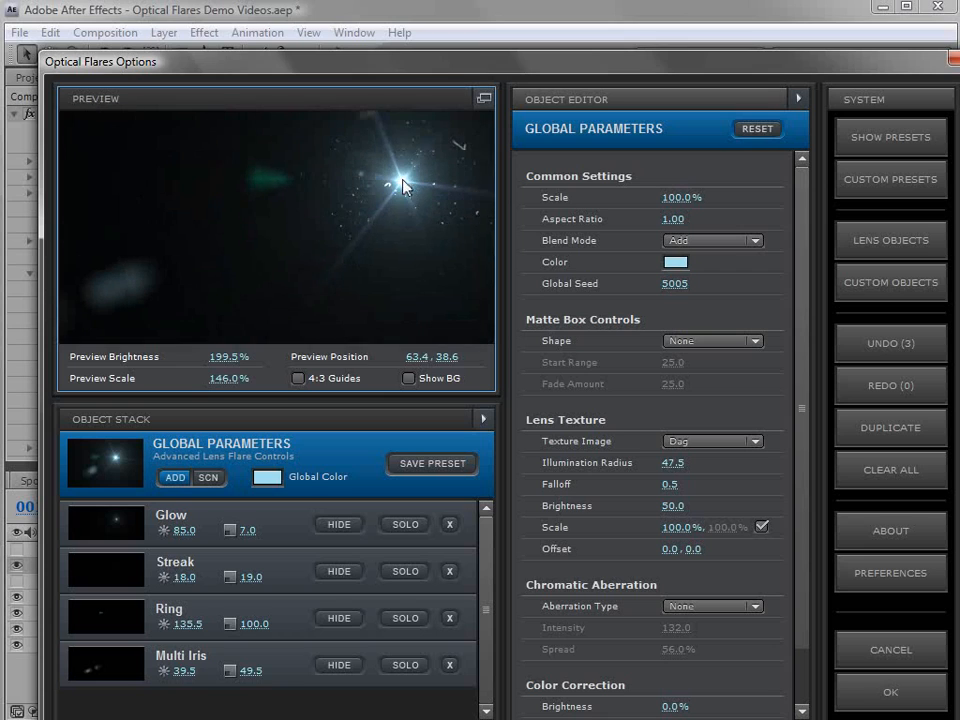
- Set the lens texture's Illumination Radius to 27.0, testing its reach by moving the flare across the preview
drag(668, 462, 606, 375)
drag(400, 180, 160, 290)
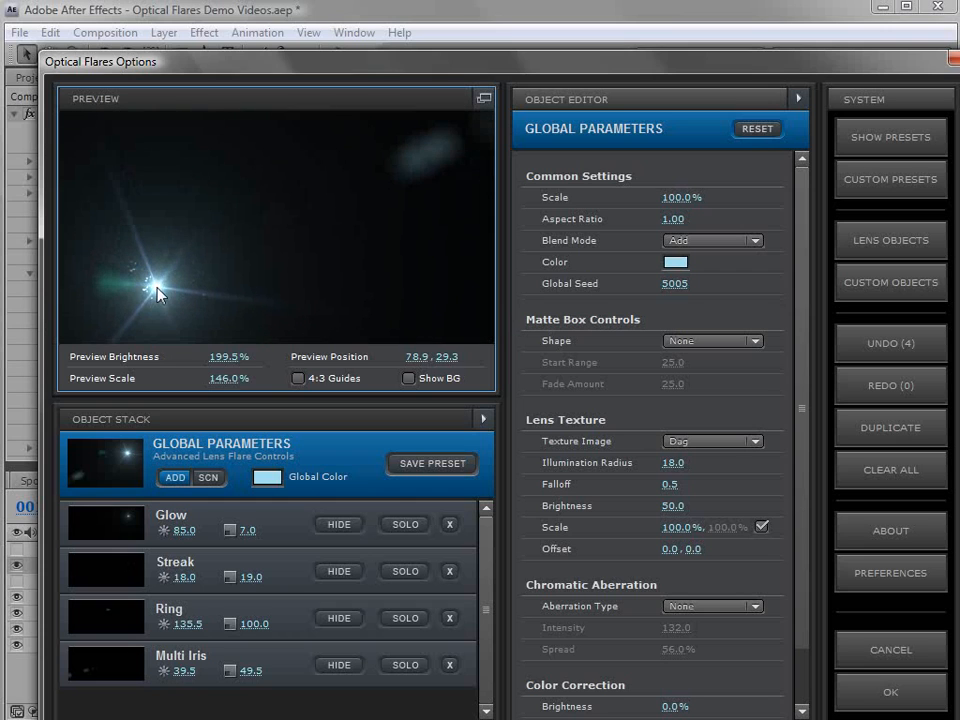
mouse_move(686, 466)
mouse_down()
mouse_move(699, 455)
mouse_move(836, 447)
mouse_move(676, 463)
mouse_move(695, 463)
mouse_up()
drag(195, 258, 370, 228)
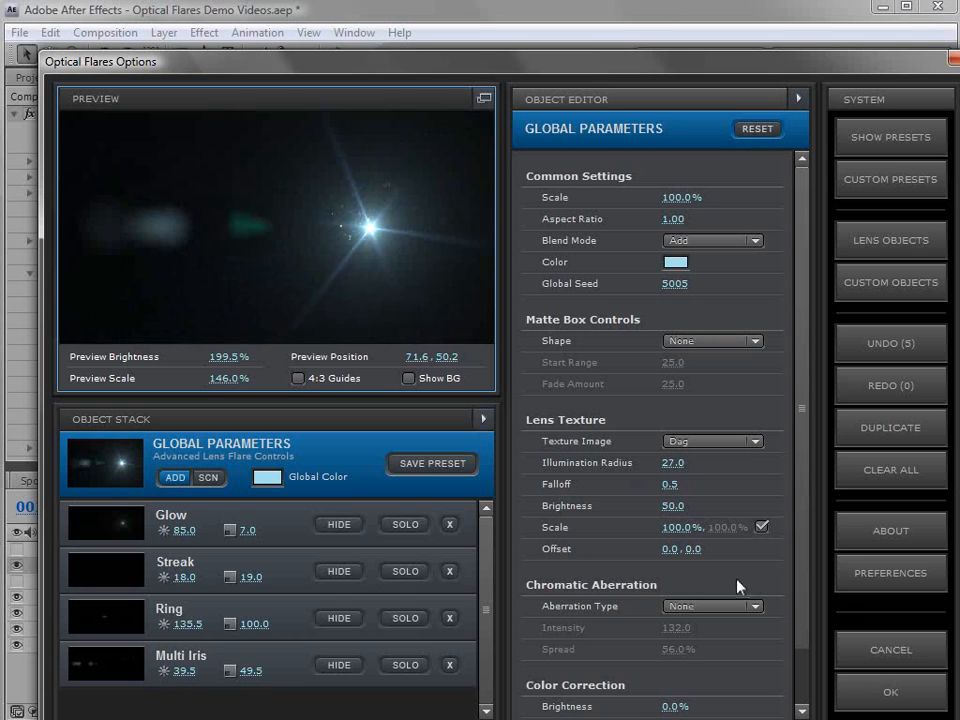
- Set the lens texture's Brightness to 37.0, keep the Dag image, and accept the flare options
drag(671, 506, 656, 508)
click(710, 441)
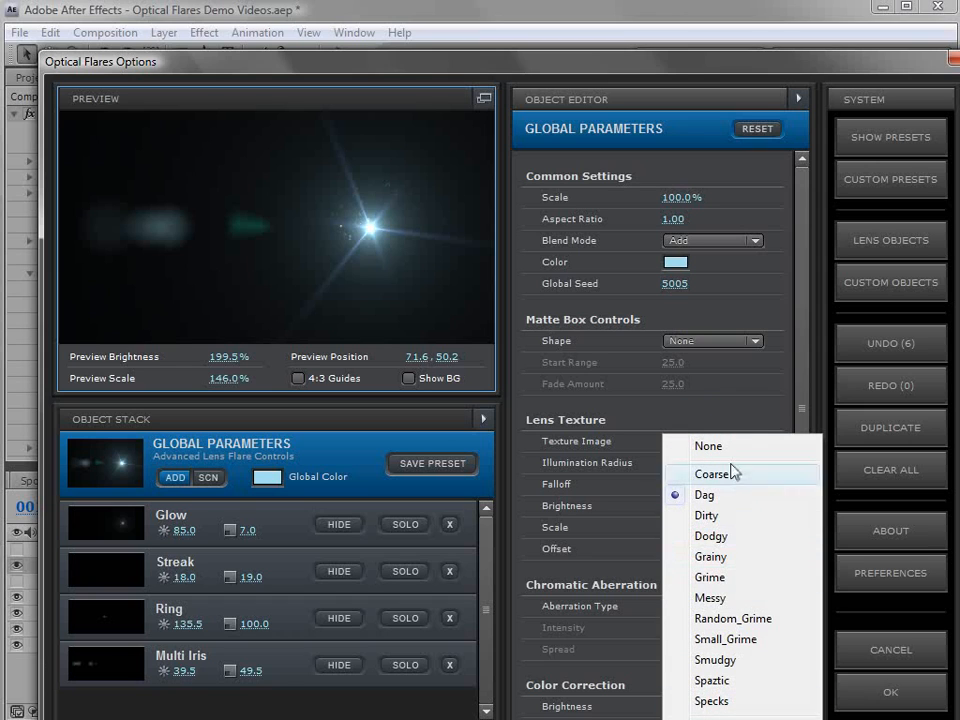
click(677, 414)
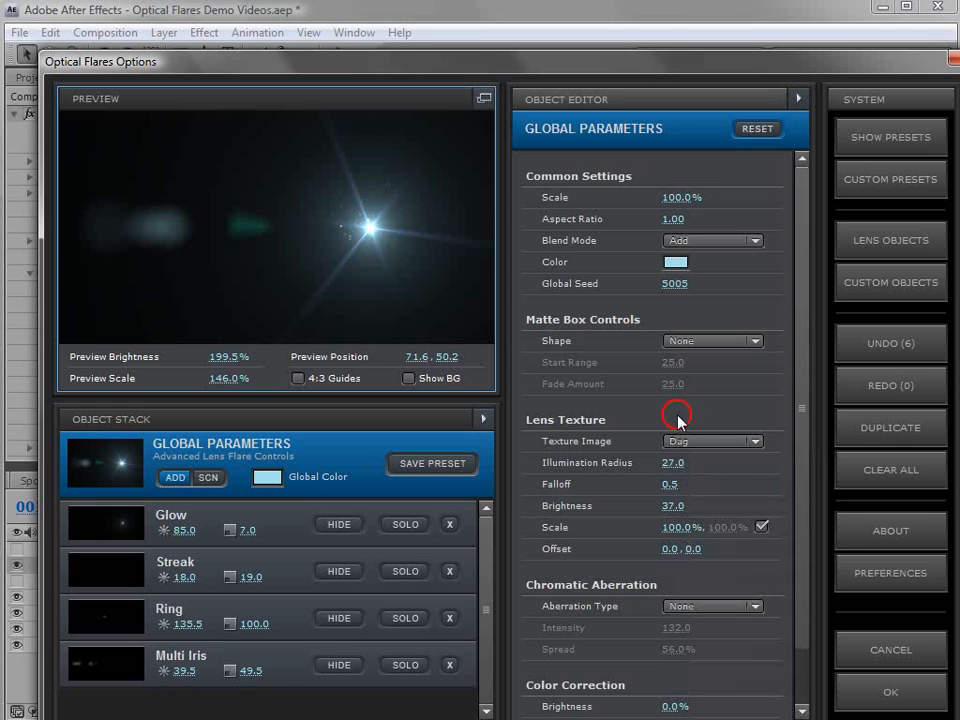
click(868, 690)
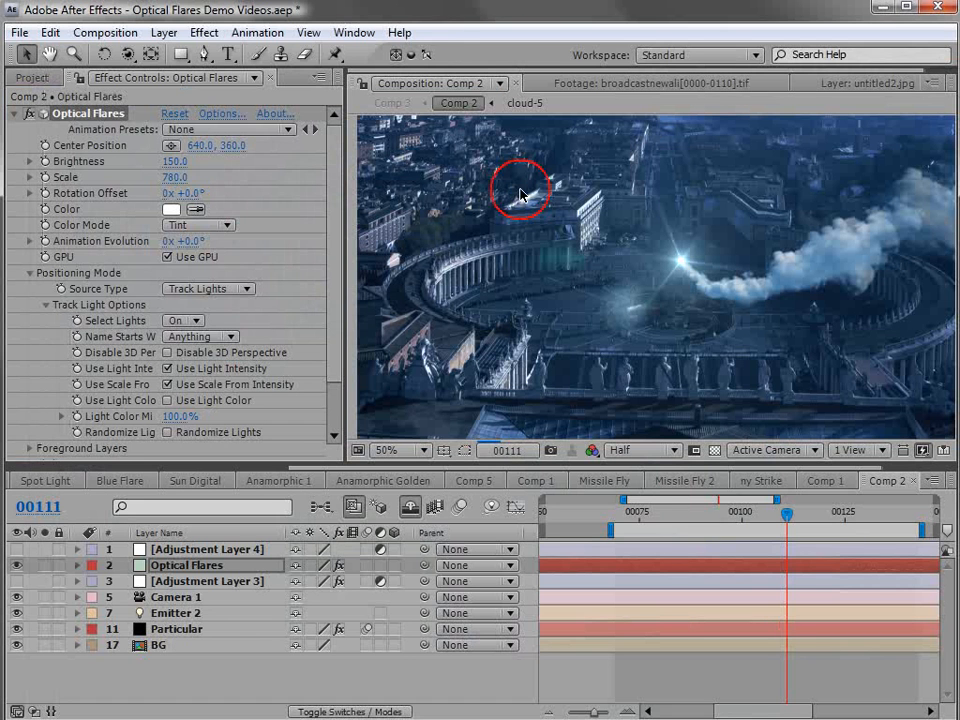
- Look through the source layers available for Custom Layer 1 in the Optical Flares effect, leaving it at None
click(29, 272)
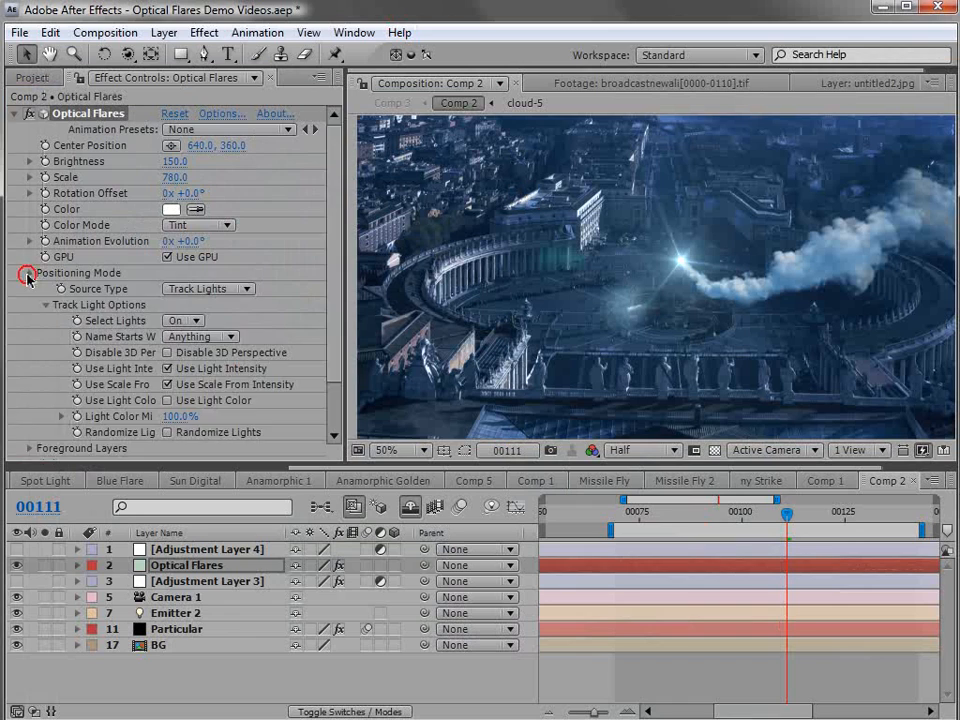
click(30, 321)
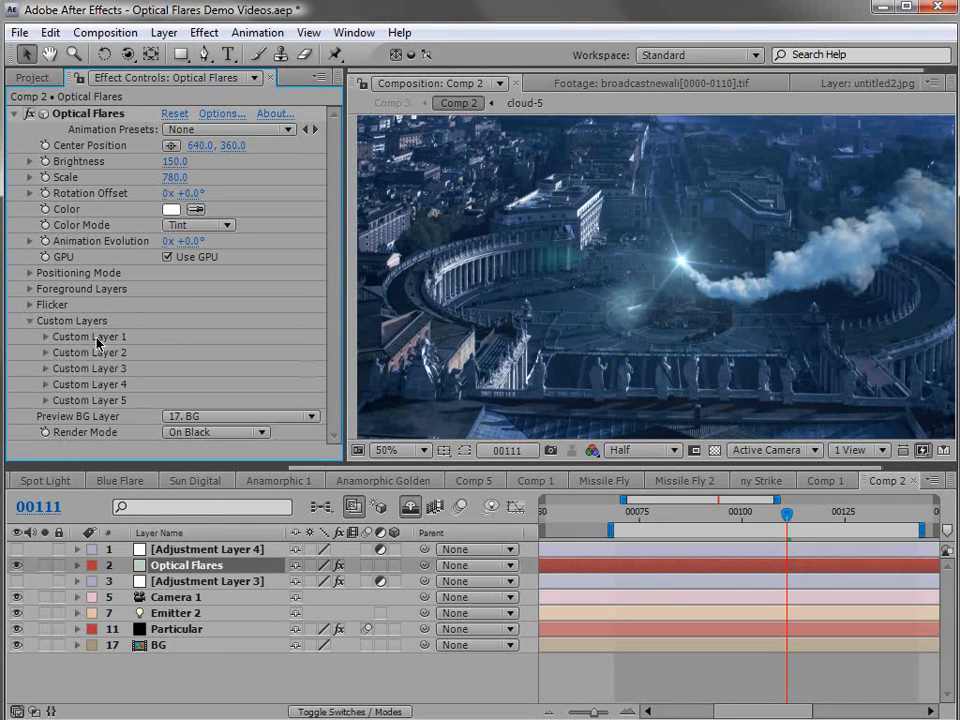
click(45, 337)
click(220, 358)
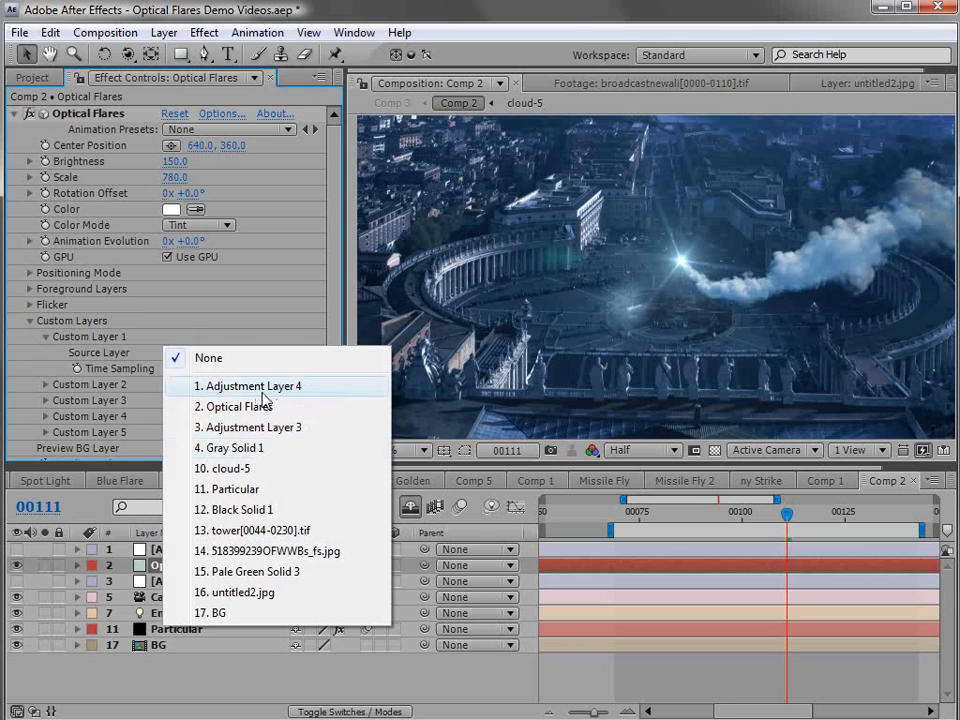
click(216, 361)
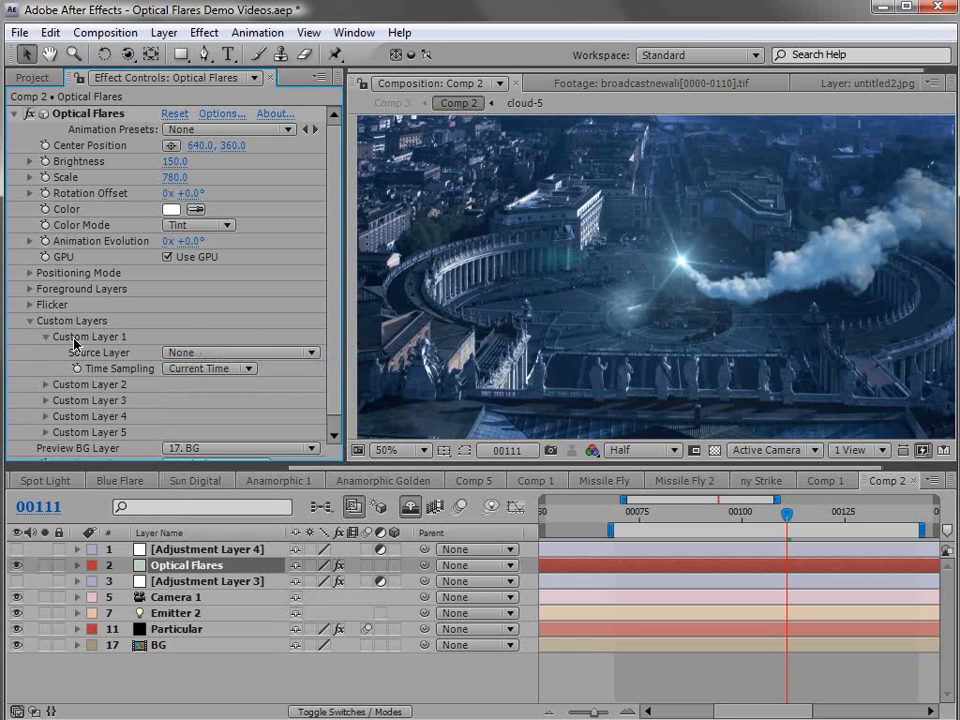
- Reopen the Optical Flares options and review the lens texture image choices, including the custom layers
click(221, 113)
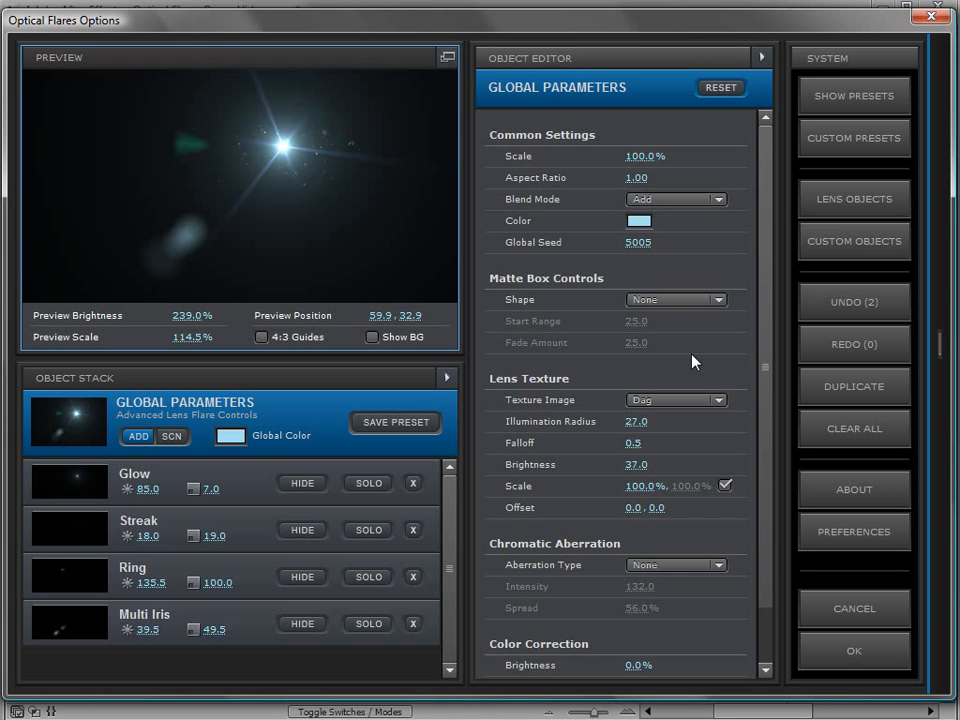
click(680, 400)
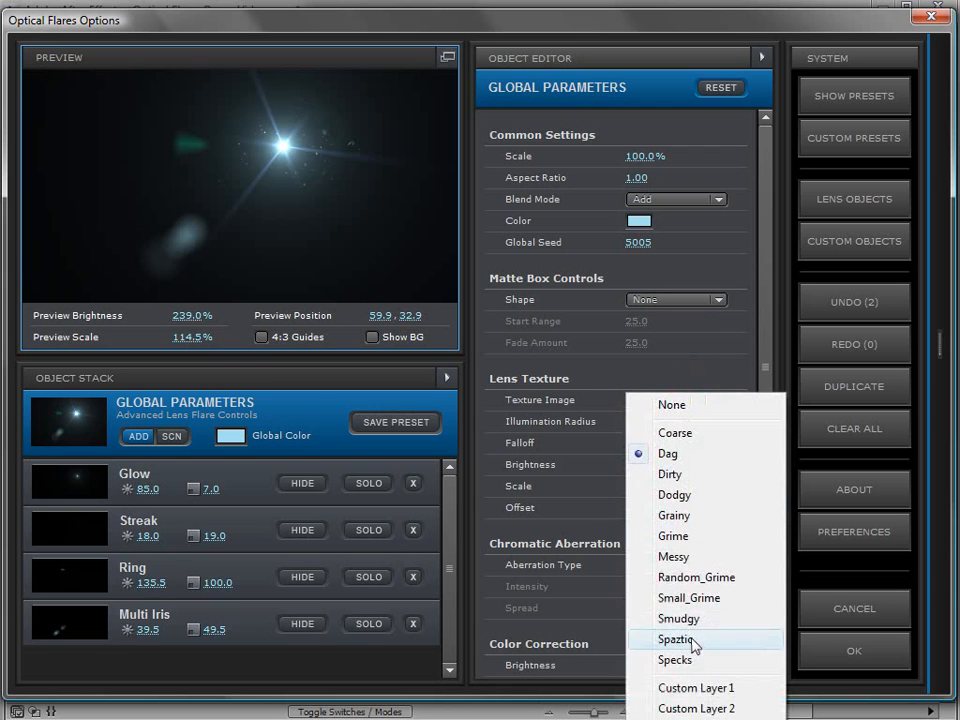
click(767, 219)
drag(765, 223, 760, 313)
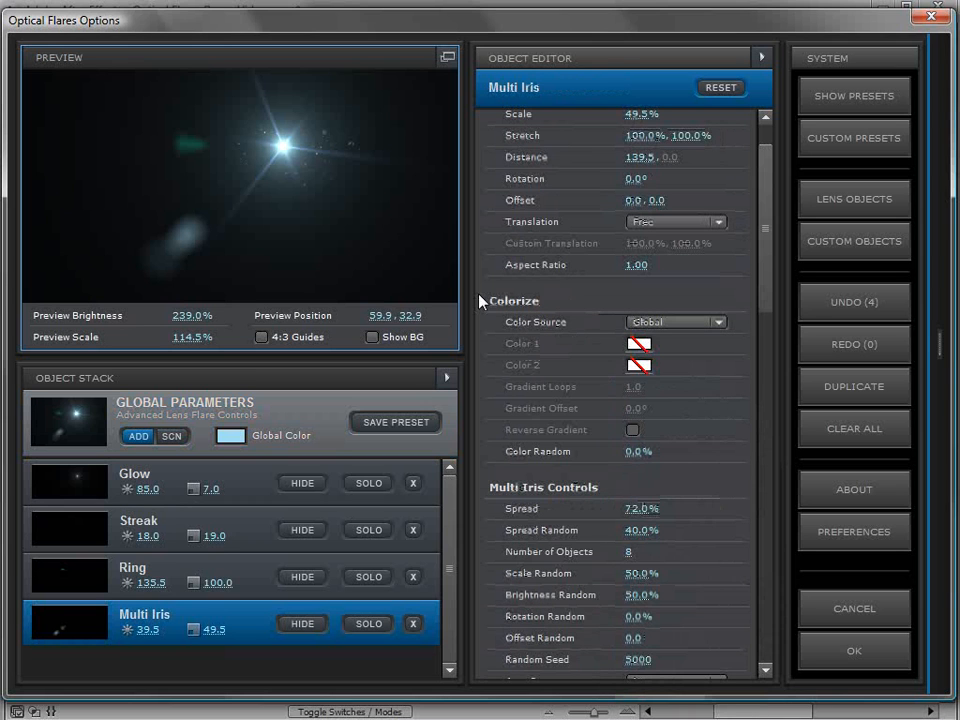
- Add an Iris object to the flare from the basic lens objects
click(830, 197)
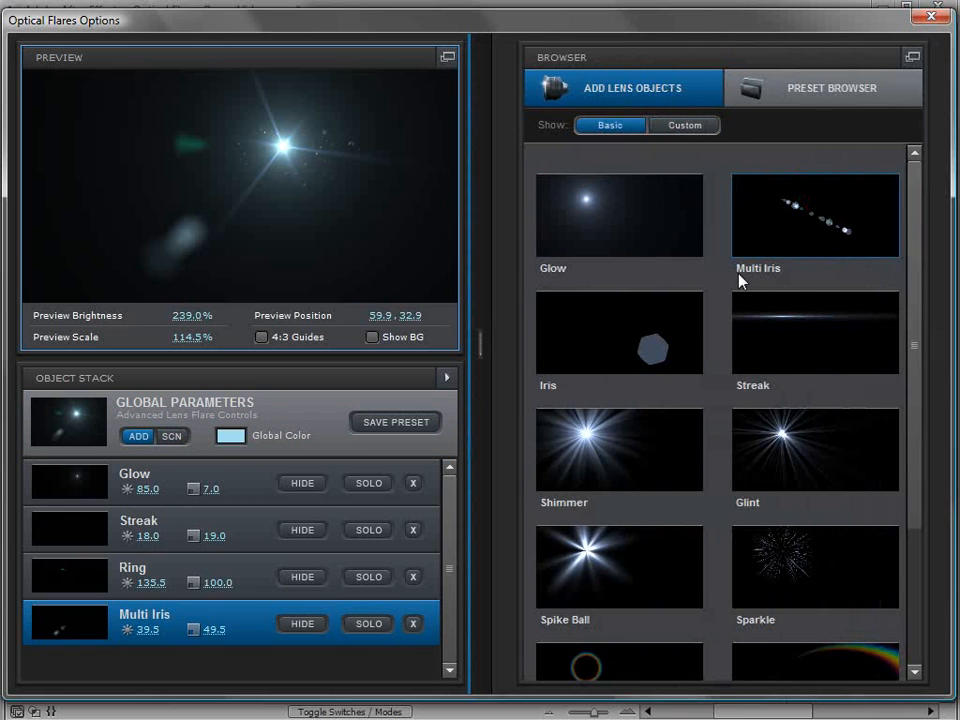
click(615, 328)
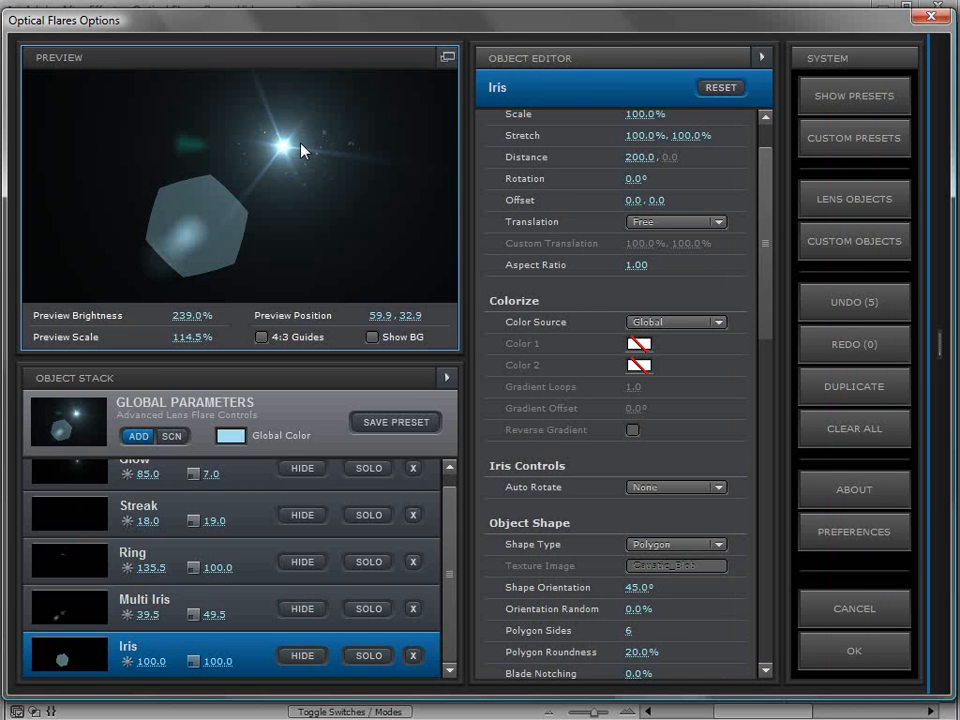
- Give the whole flare Purple Fringe chromatic aberration with Intensity 188.5 and Spread 103.5%, and check it on the moved flare
click(336, 403)
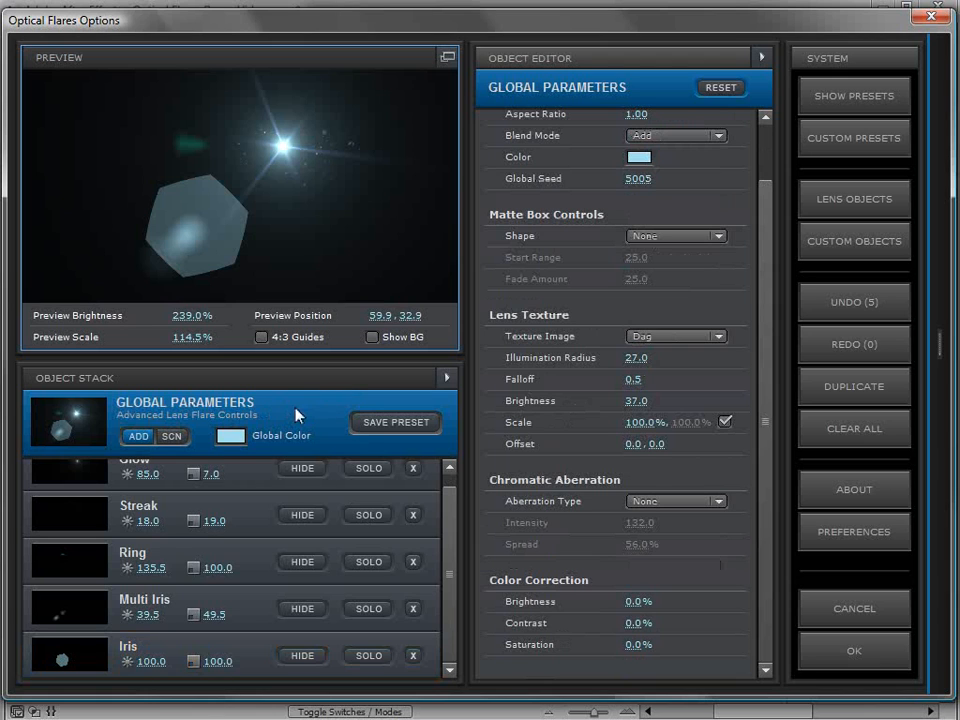
click(658, 501)
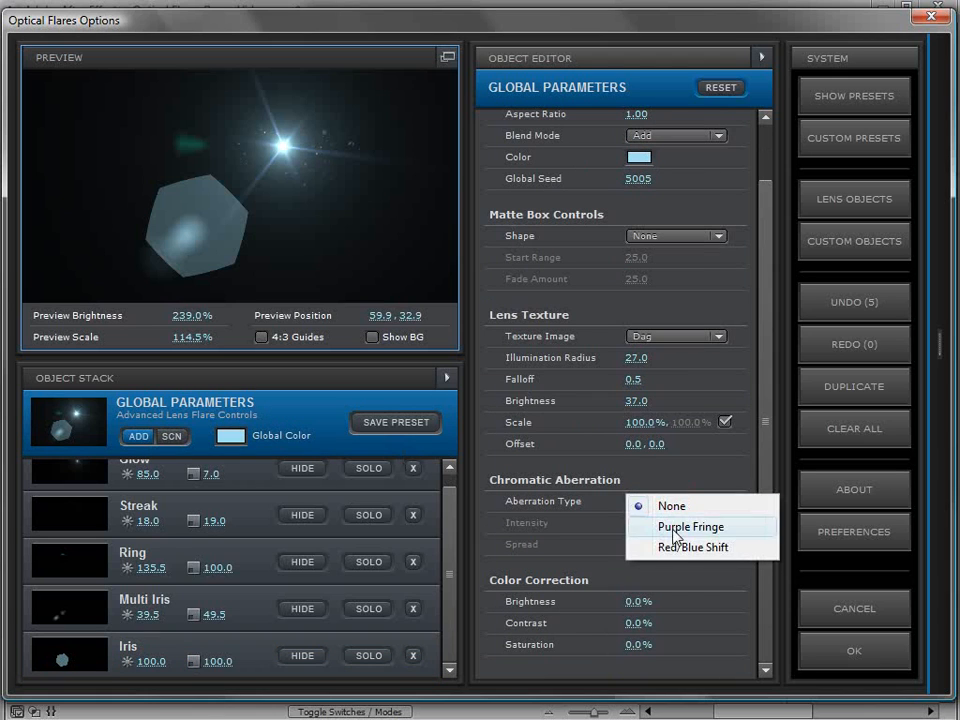
click(686, 530)
drag(328, 130, 304, 158)
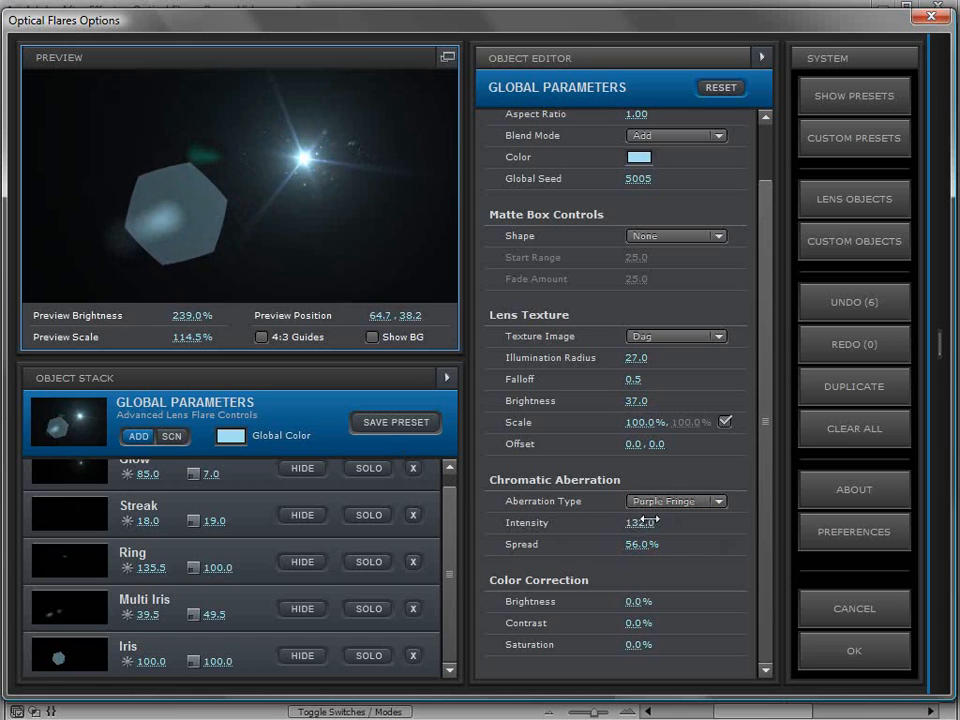
drag(637, 523, 735, 521)
drag(643, 544, 712, 545)
drag(300, 157, 370, 169)
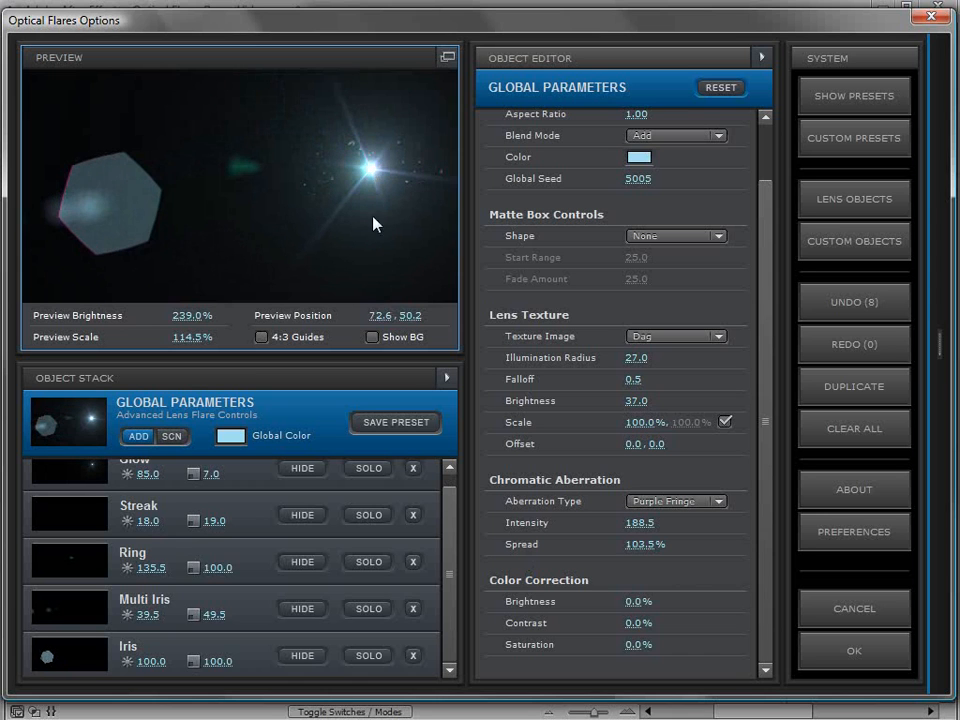
- Pop out the flare preview, move the flare to 83.0, 20.0, and place the preview clear of the chromatic aberration settings
click(447, 57)
drag(675, 299, 727, 232)
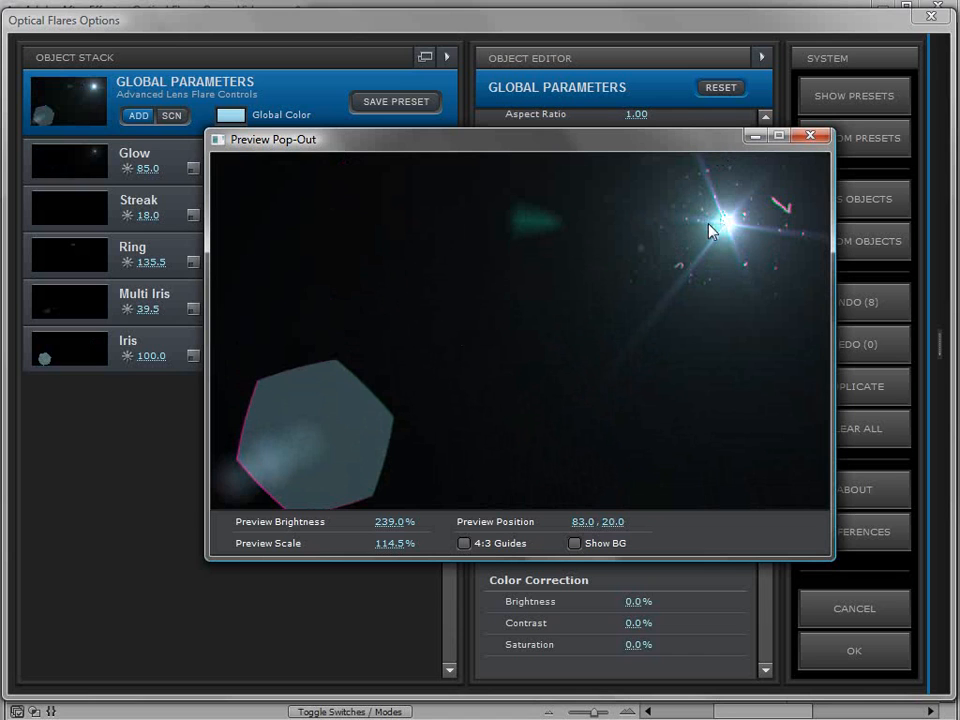
drag(614, 148, 365, 53)
- Set the chromatic aberration Intensity to 128.0 and its type to Red/Blue Shift, repositioning the pop-out preview for inspection
drag(628, 524, 505, 527)
click(692, 502)
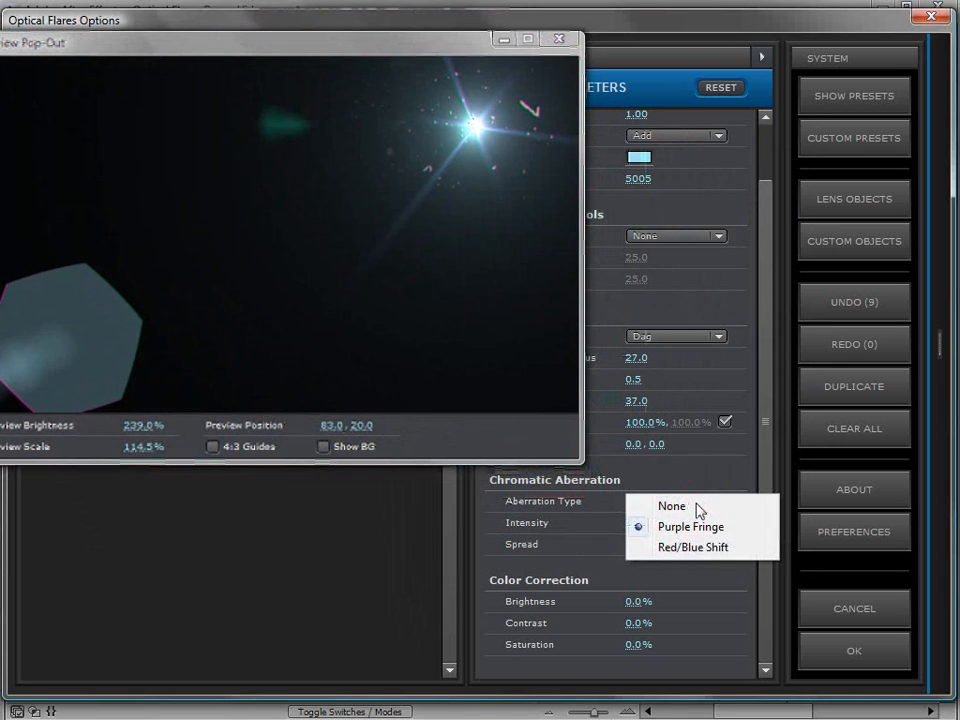
click(670, 547)
drag(401, 36, 495, 60)
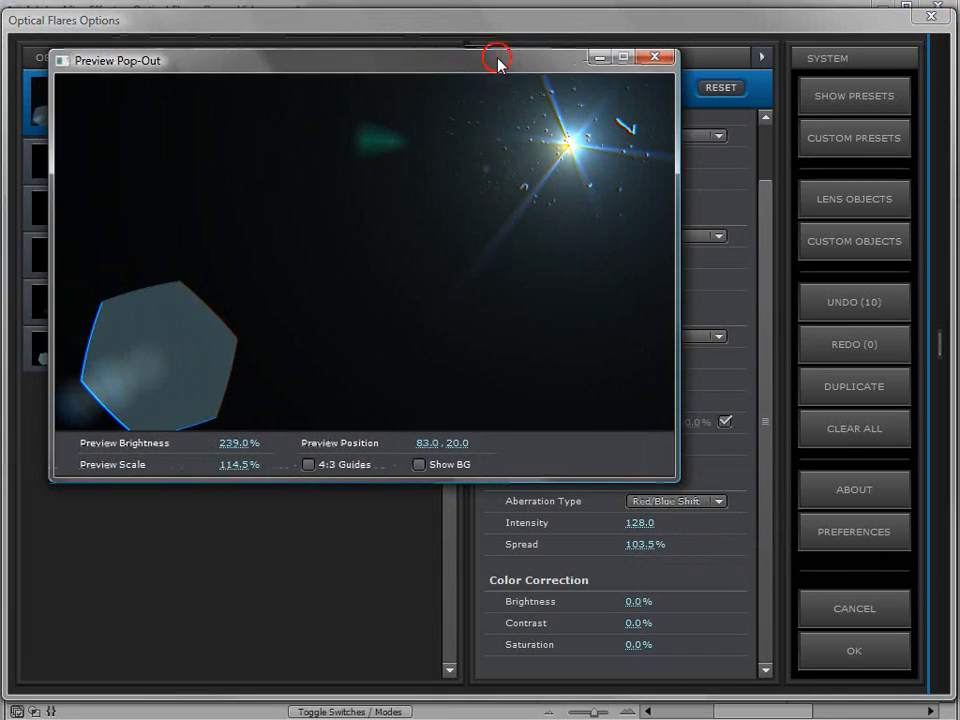
- Set the Red/Blue Shift Intensity to 3.0, and move the flare to 18.6, 26.6 in the preview
drag(638, 522, 296, 561)
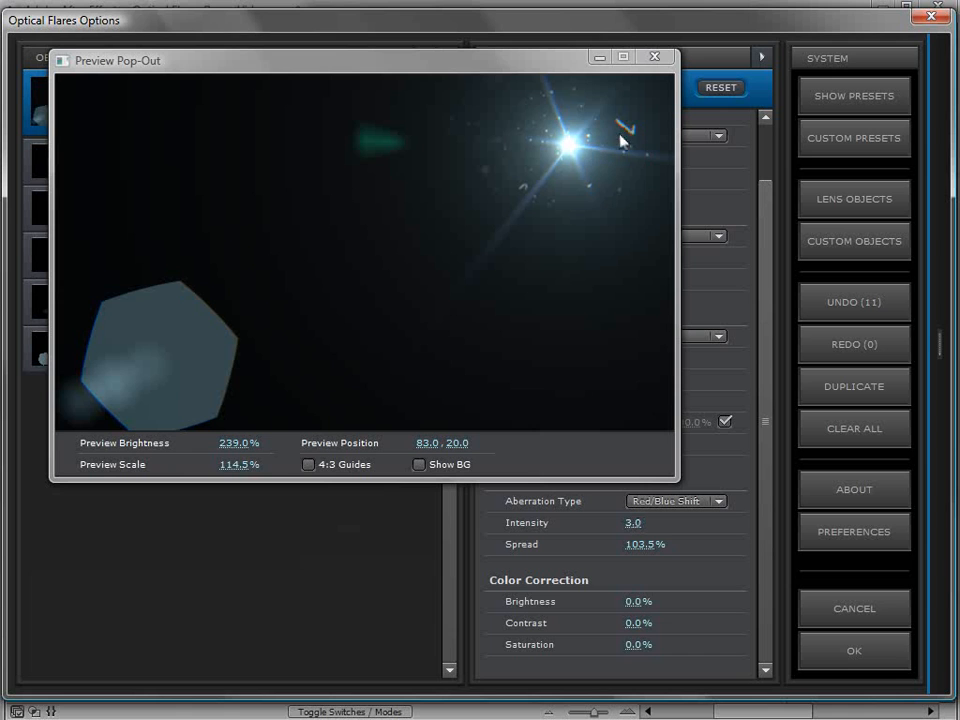
drag(605, 152, 171, 168)
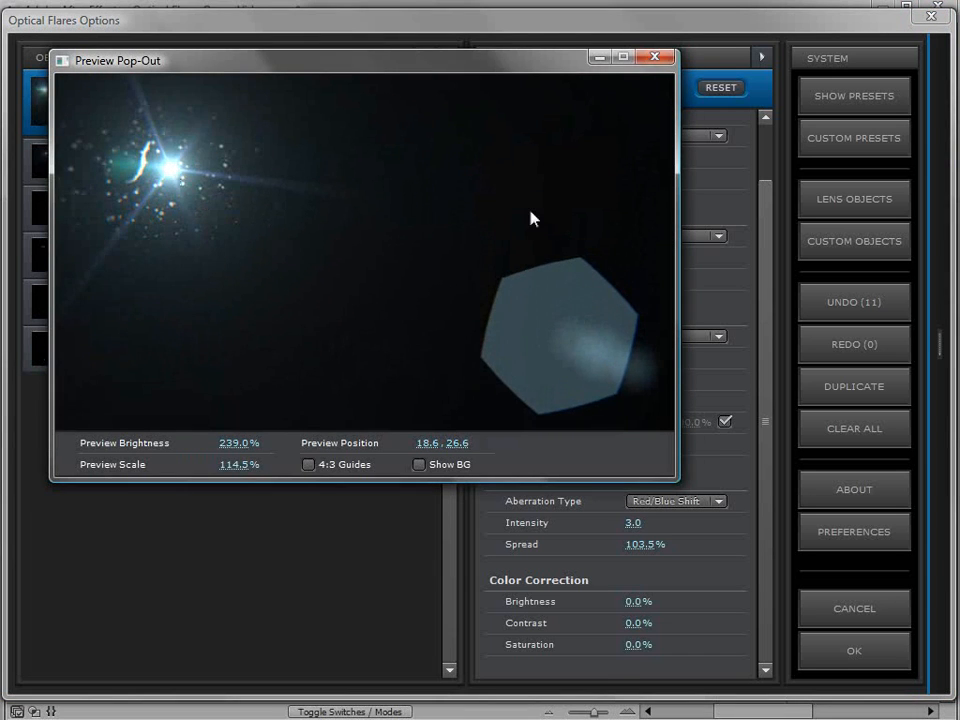
- Set the Red/Blue Shift chromatic aberration to Intensity 32.5 and Spread 166.5%
click(634, 526)
drag(668, 528, 704, 528)
drag(639, 546, 765, 550)
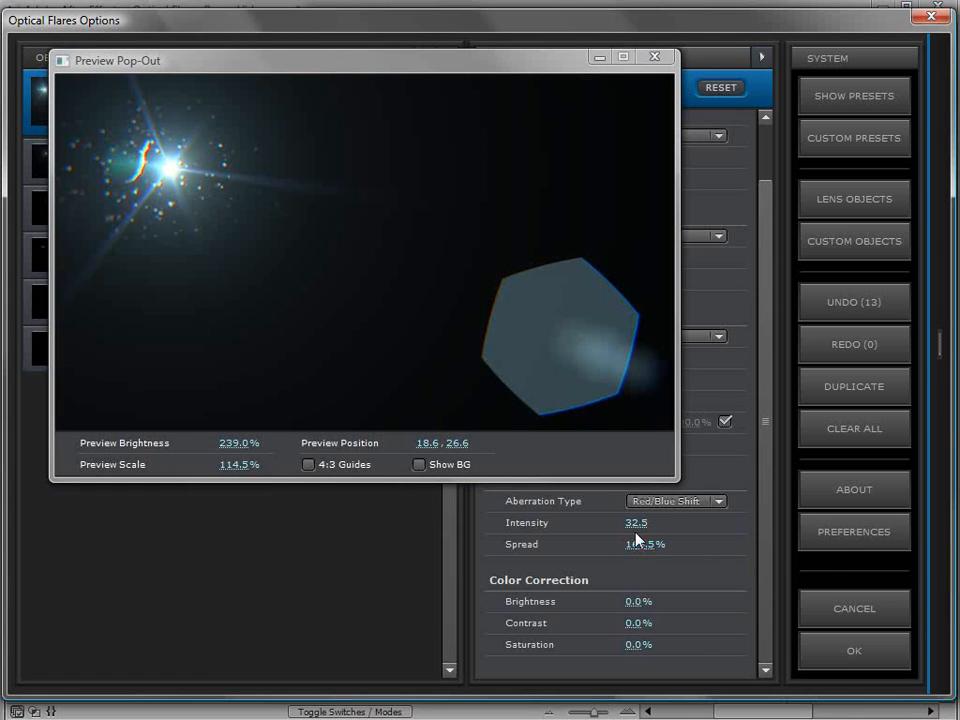
- Set the chromatic aberration type to None, check the flare at 74.7, 44.5, and close the pop-out preview
click(664, 501)
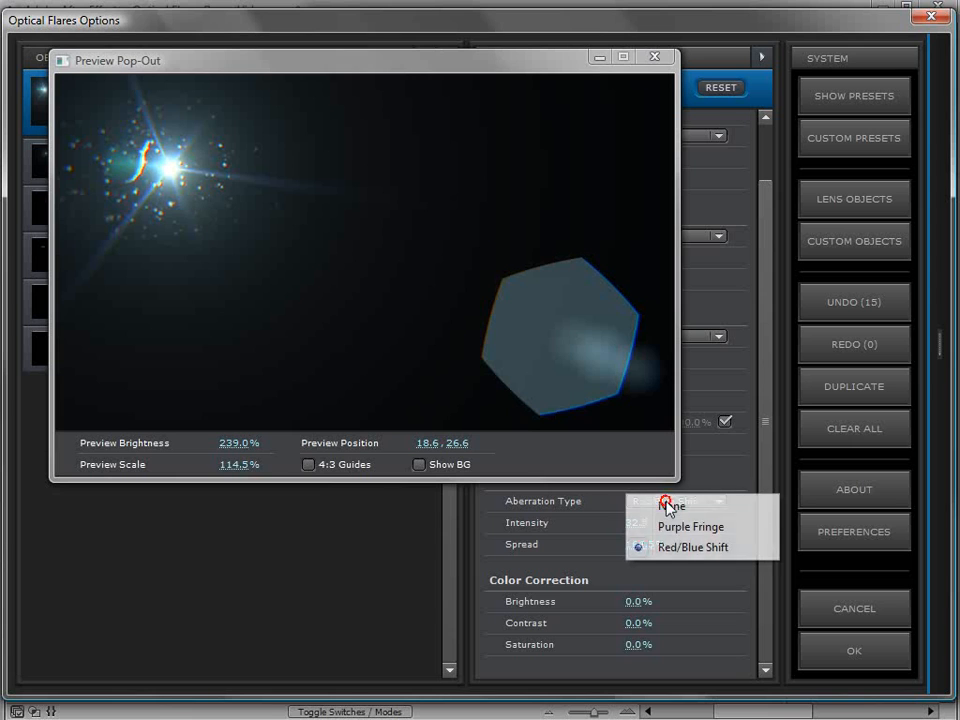
click(670, 511)
drag(358, 169, 522, 245)
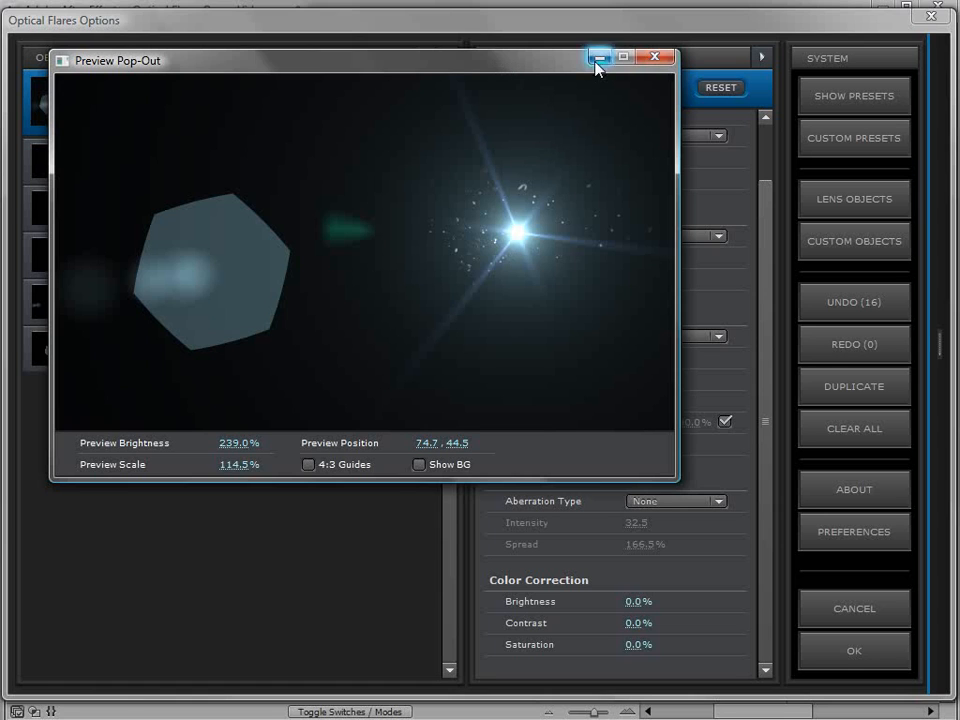
click(653, 57)
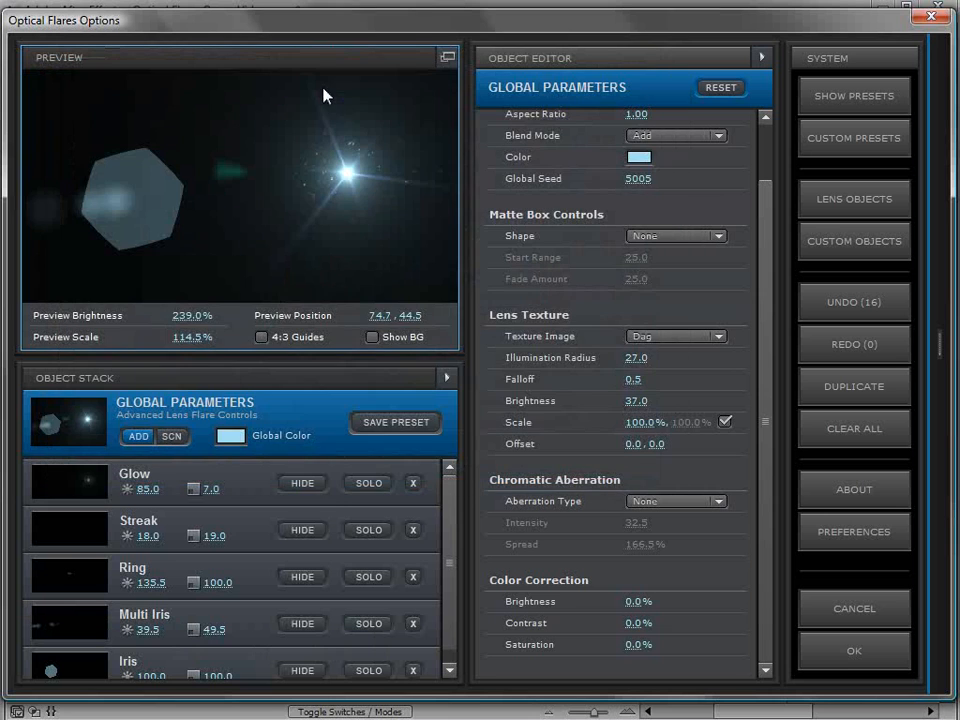
- Add a Lens Orbs object to the flare and move the flare to 91.2, 14.9 in the preview
click(831, 206)
drag(912, 217, 915, 422)
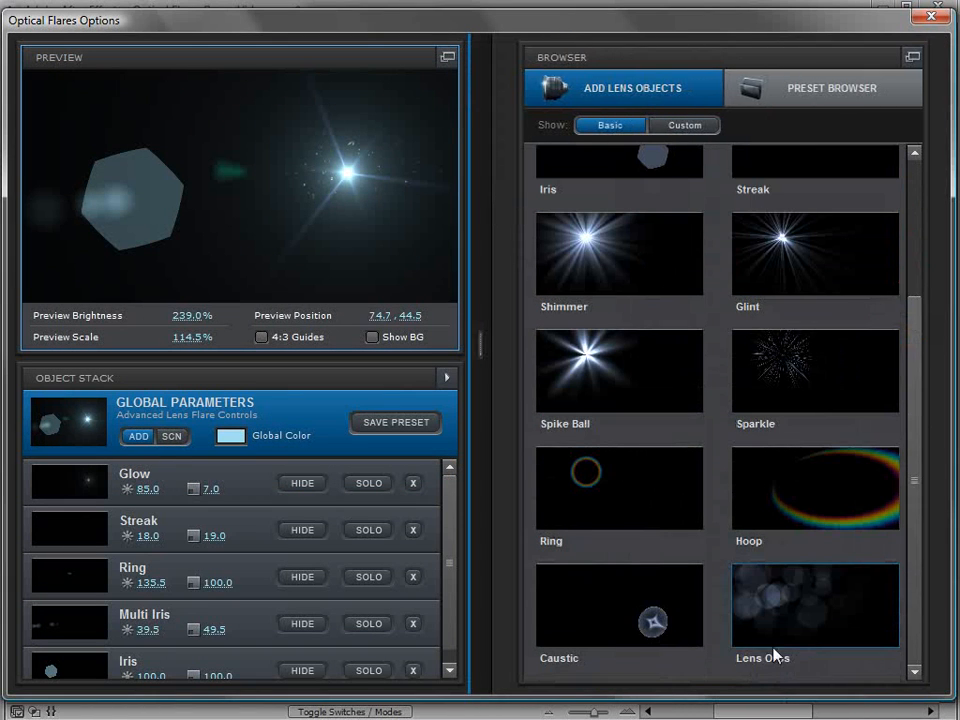
click(789, 622)
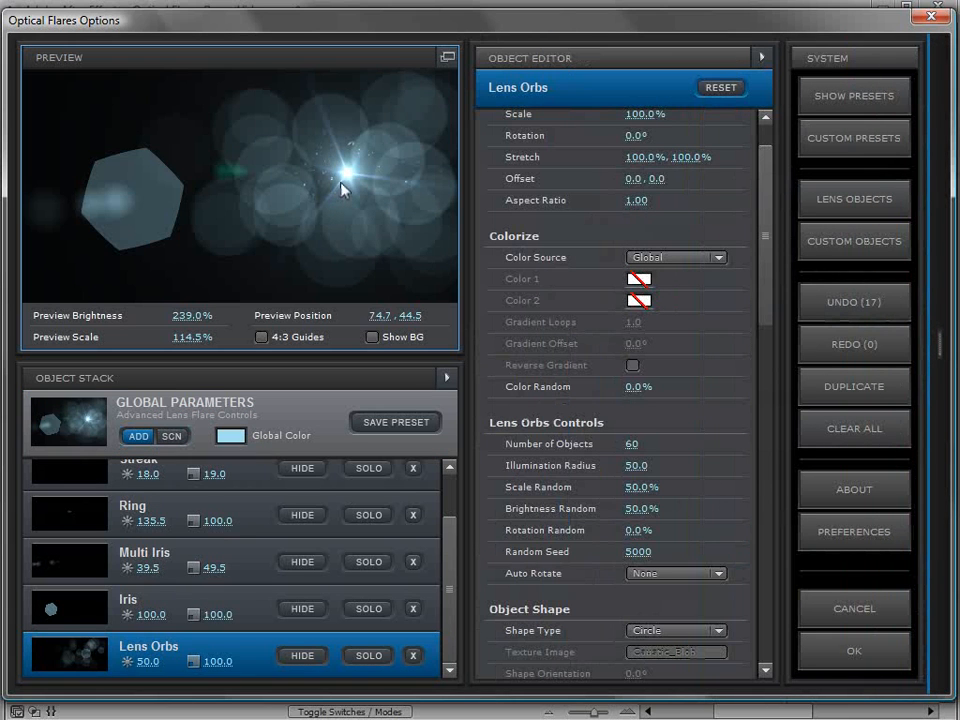
drag(347, 176, 422, 107)
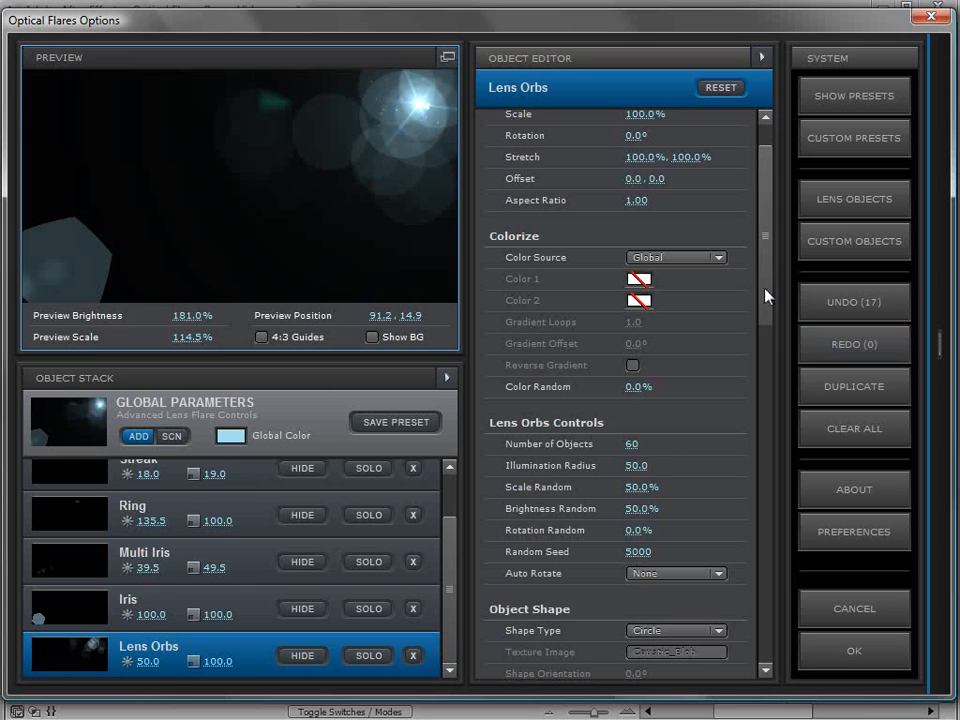
- Set the Lens Orbs' Illumination Radius to 36.0 and move the flare to 32.5, 28.9 to check the orbs
scroll(760, 310, down, 3)
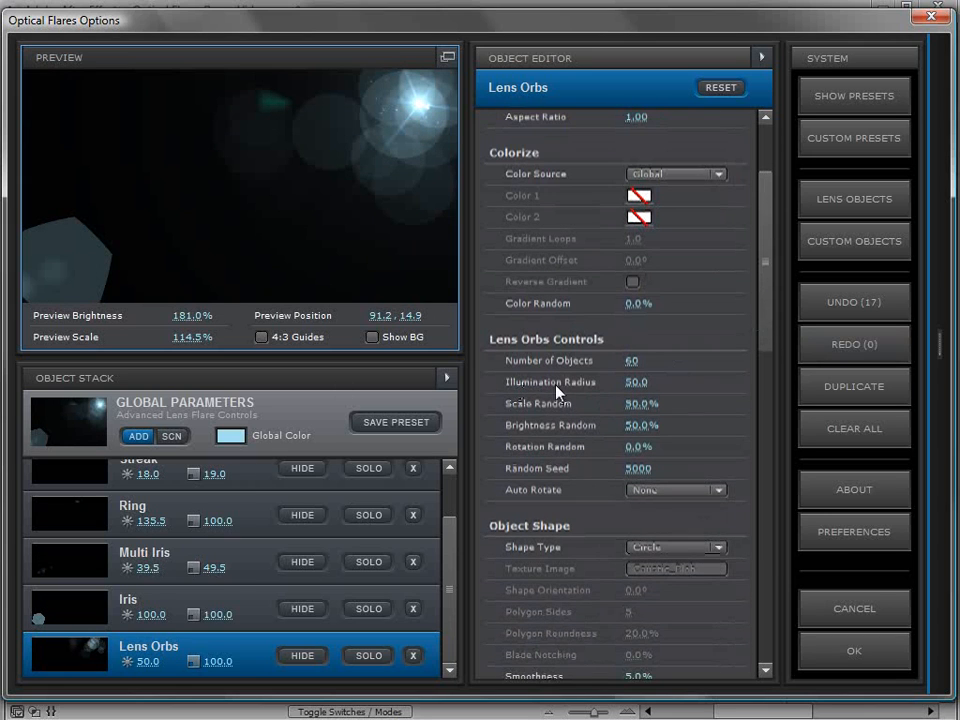
drag(620, 390, 615, 396)
drag(330, 125, 170, 145)
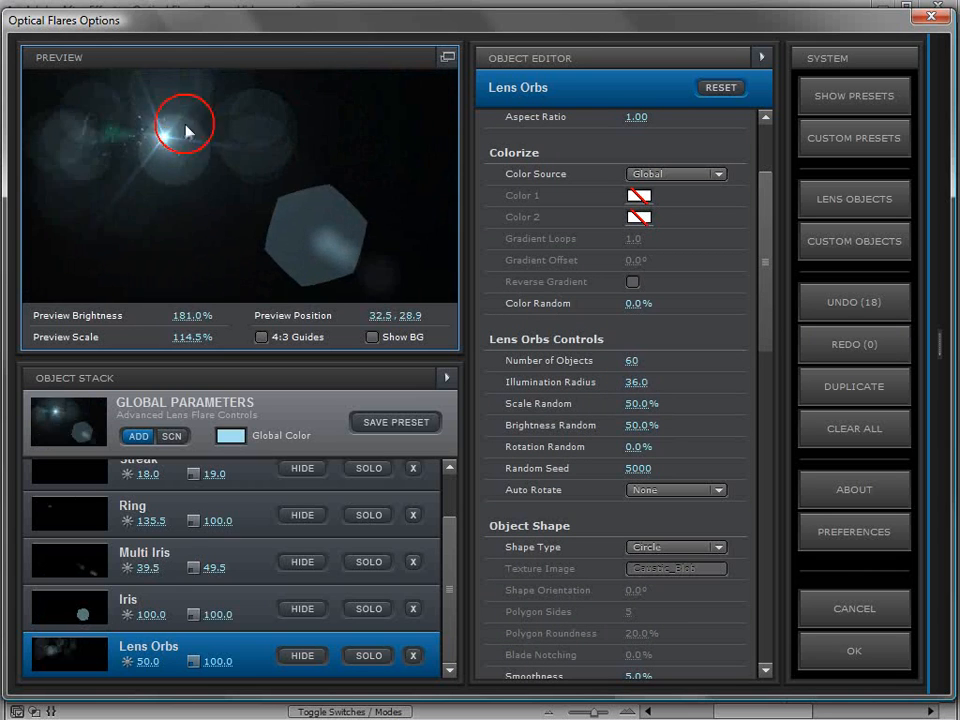
- Examine the orbs over the background image with the flare moved, hide the background again, and place the flare at 76.3, 31.7
click(372, 339)
drag(165, 137, 365, 285)
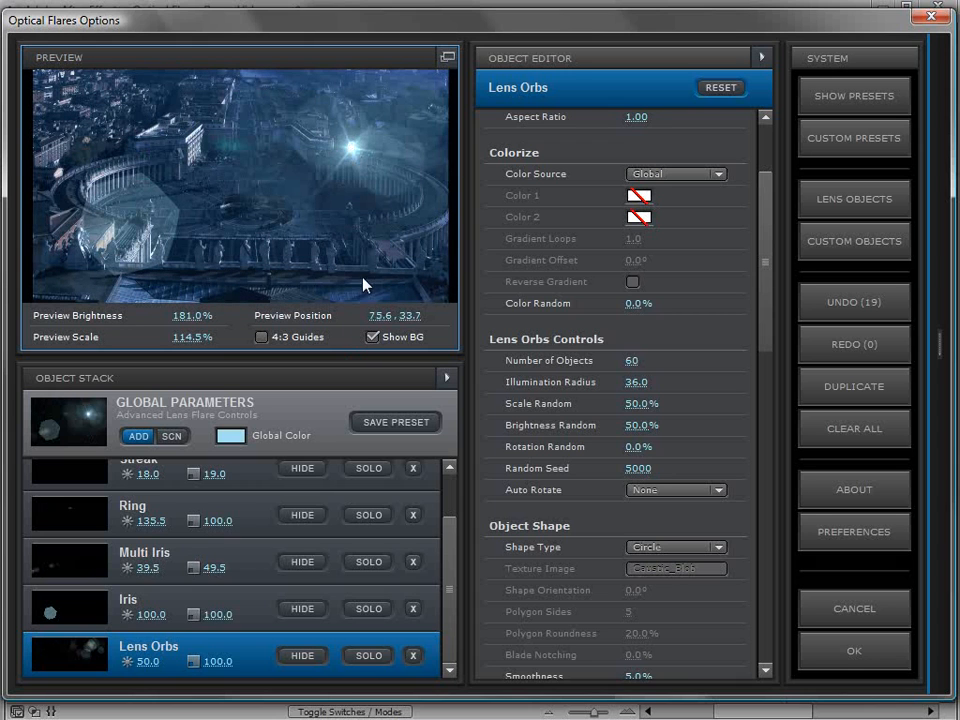
click(373, 338)
drag(358, 152, 355, 145)
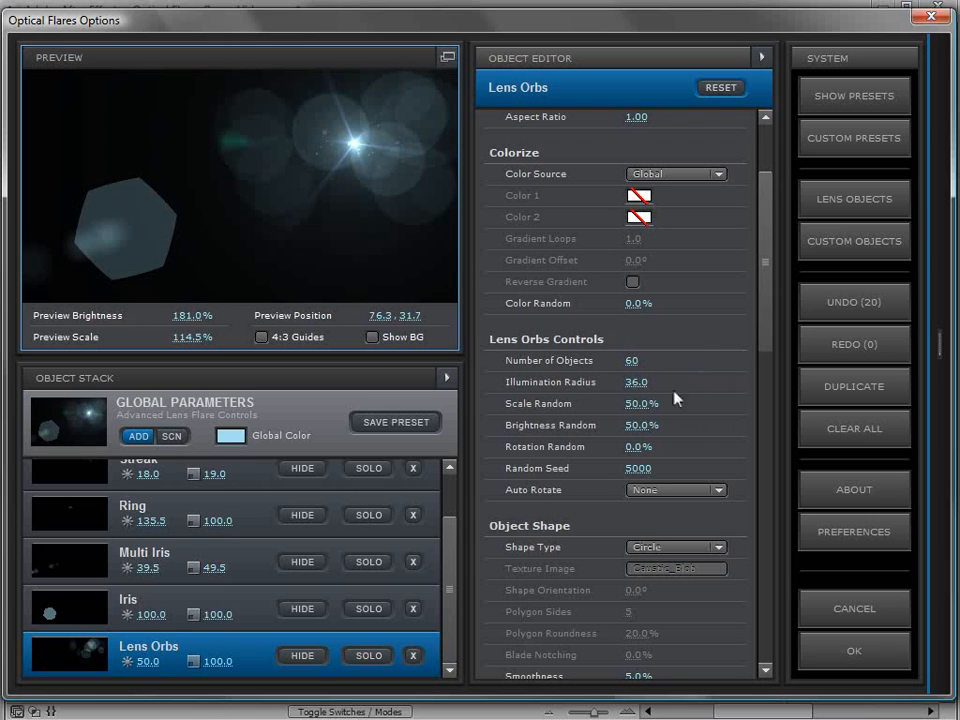
- Set the Lens Orbs' Number of Objects to 85, Scale Random to 52.5% and Brightness Random to 47.0%
drag(632, 360, 768, 383)
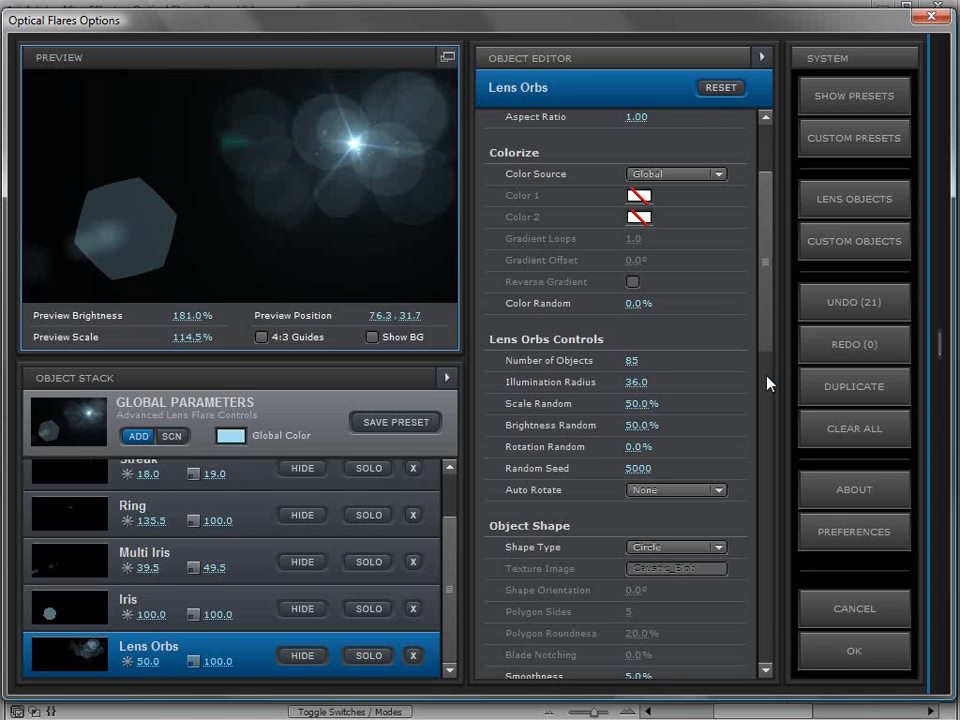
drag(638, 404, 643, 404)
drag(642, 427, 636, 428)
- Duplicate the Lens Orbs object and give the copy Random Seed 5007 and Scale 6.5%
click(865, 394)
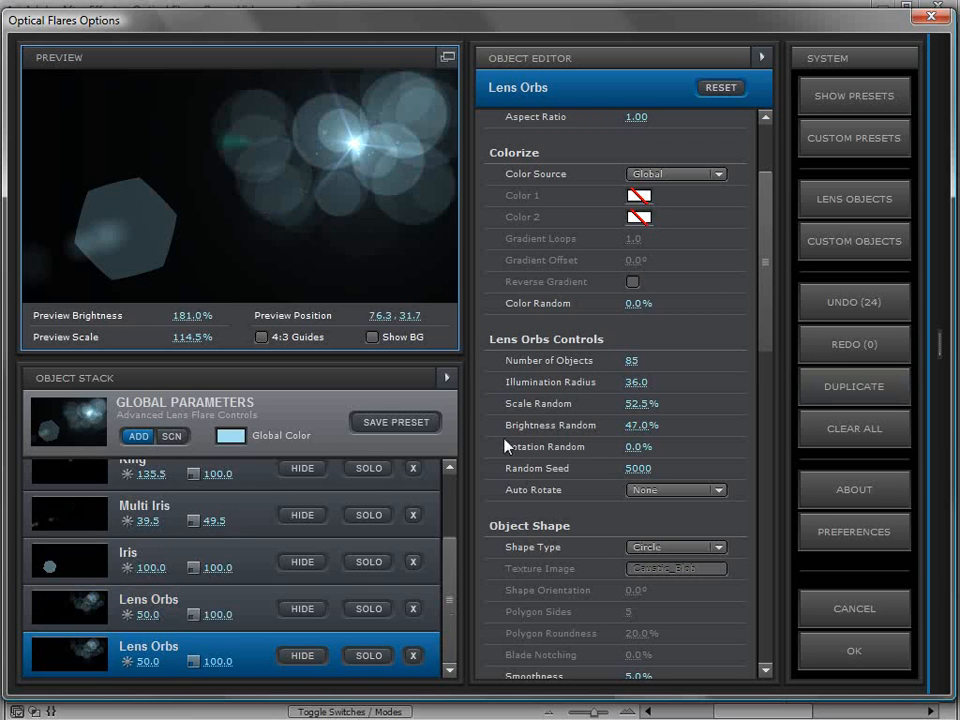
drag(638, 468, 673, 474)
drag(775, 318, 776, 240)
drag(640, 178, 493, 208)
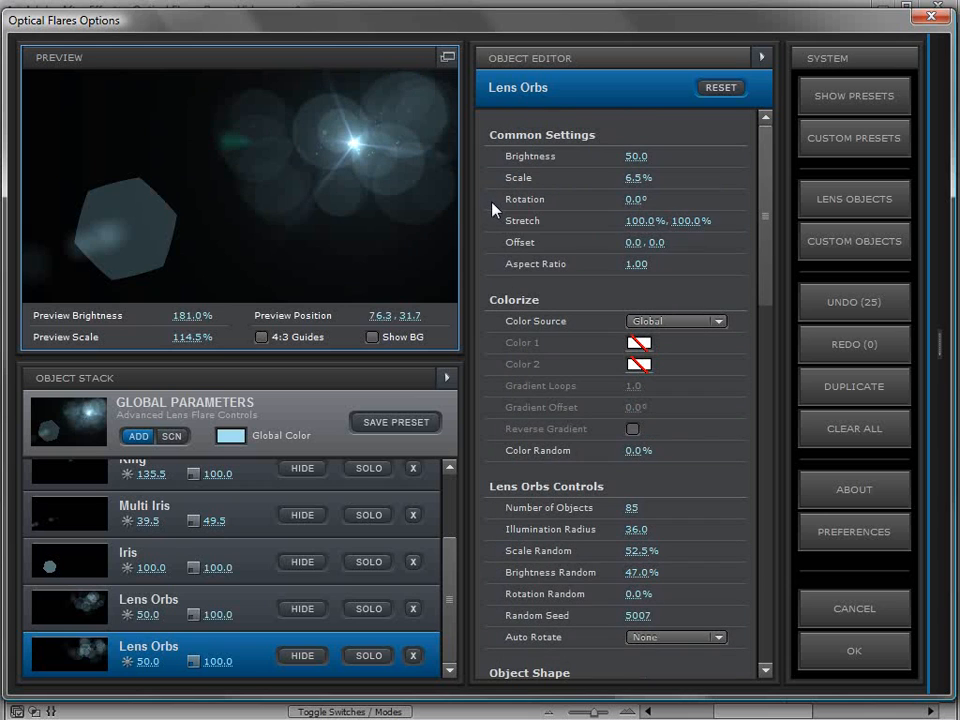
- Turn off the flare's global lens texture by setting its Texture Image to None
click(292, 413)
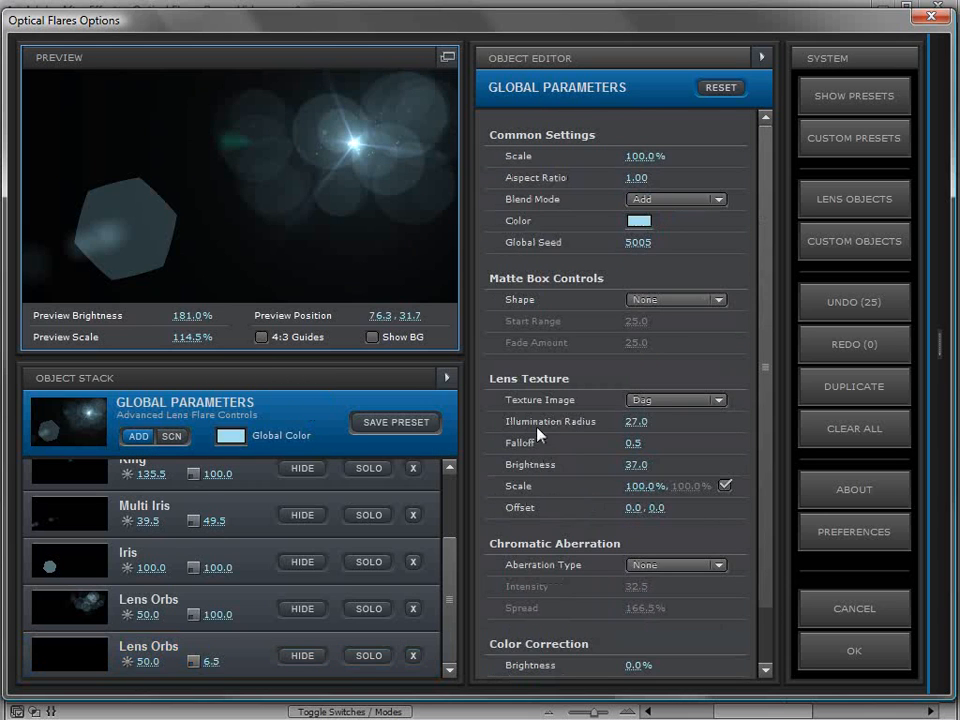
click(660, 400)
click(665, 409)
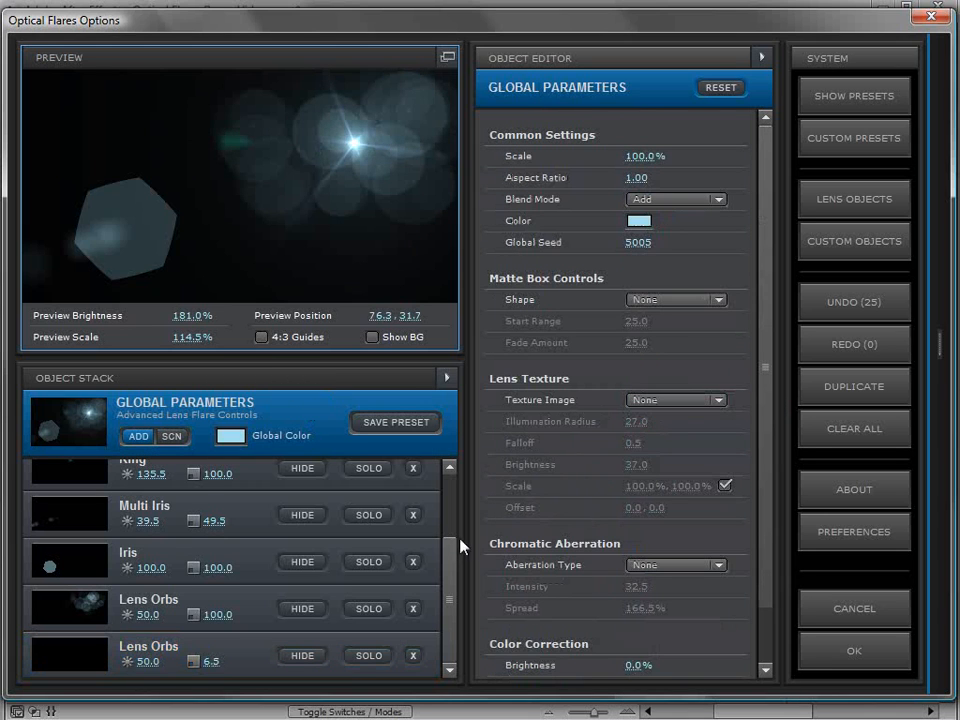
- Set the duplicated Lens Orbs to Brightness 190.5, Scale 4.5% and Number of Objects 197, checking with the flare at 80.8, 43.8
click(240, 654)
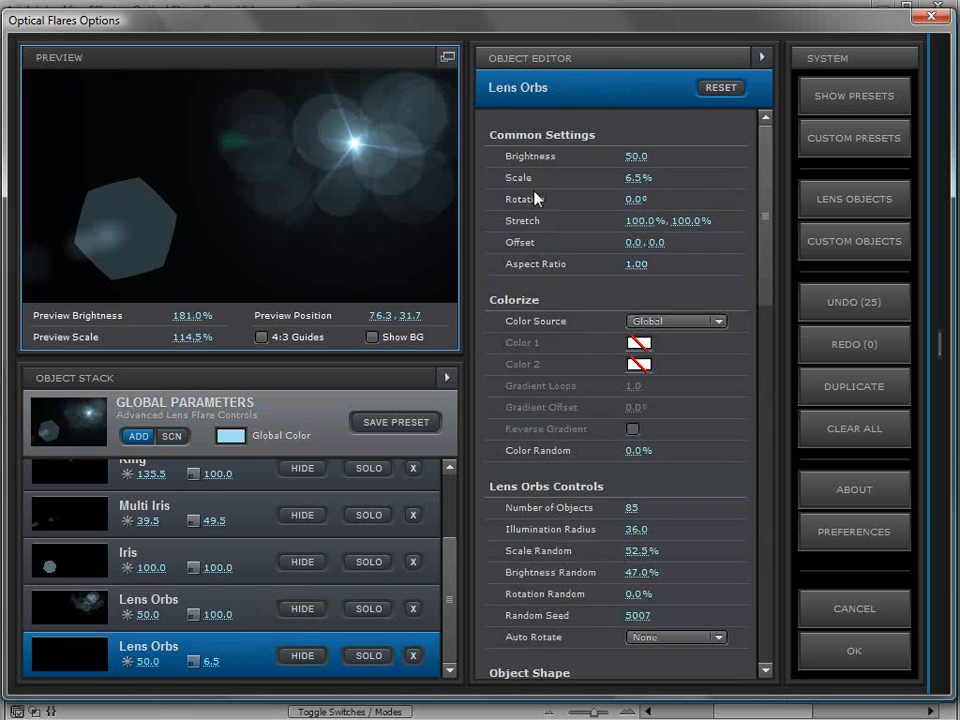
drag(630, 156, 662, 158)
drag(366, 158, 360, 257)
mouse_move(634, 177)
mouse_down()
mouse_move(621, 180)
mouse_move(641, 184)
mouse_up()
drag(624, 512, 943, 504)
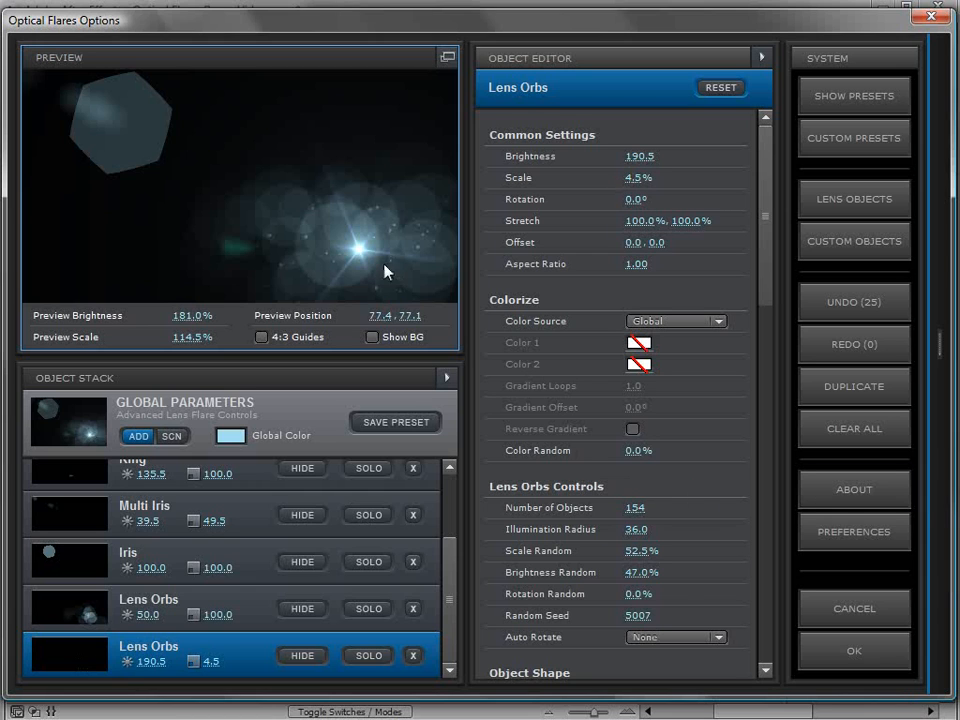
drag(388, 271, 376, 174)
drag(628, 507, 718, 510)
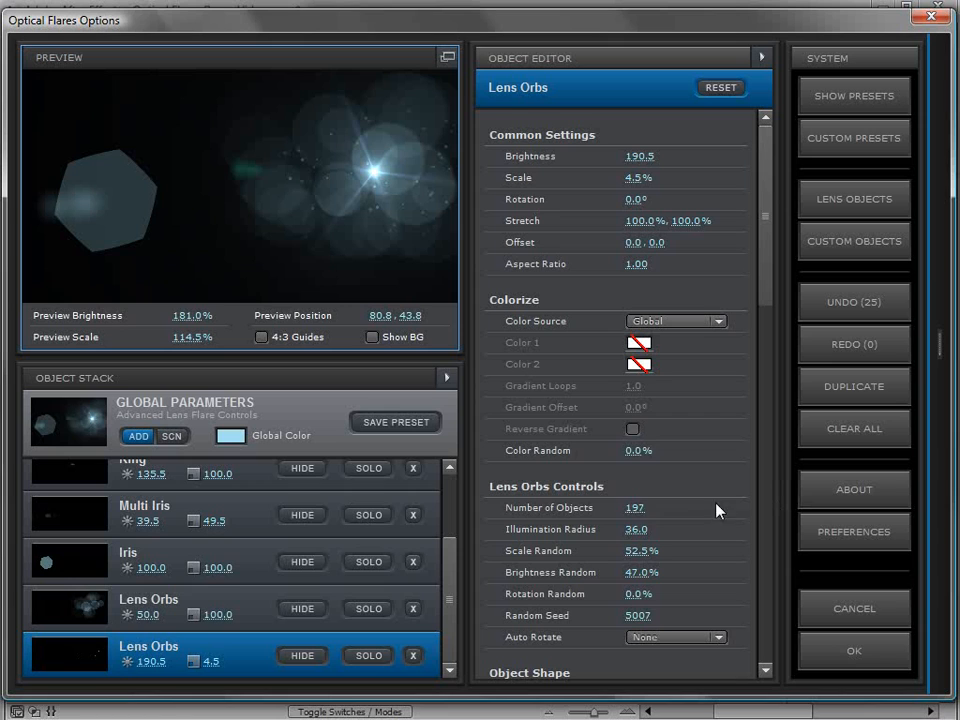
click(641, 508)
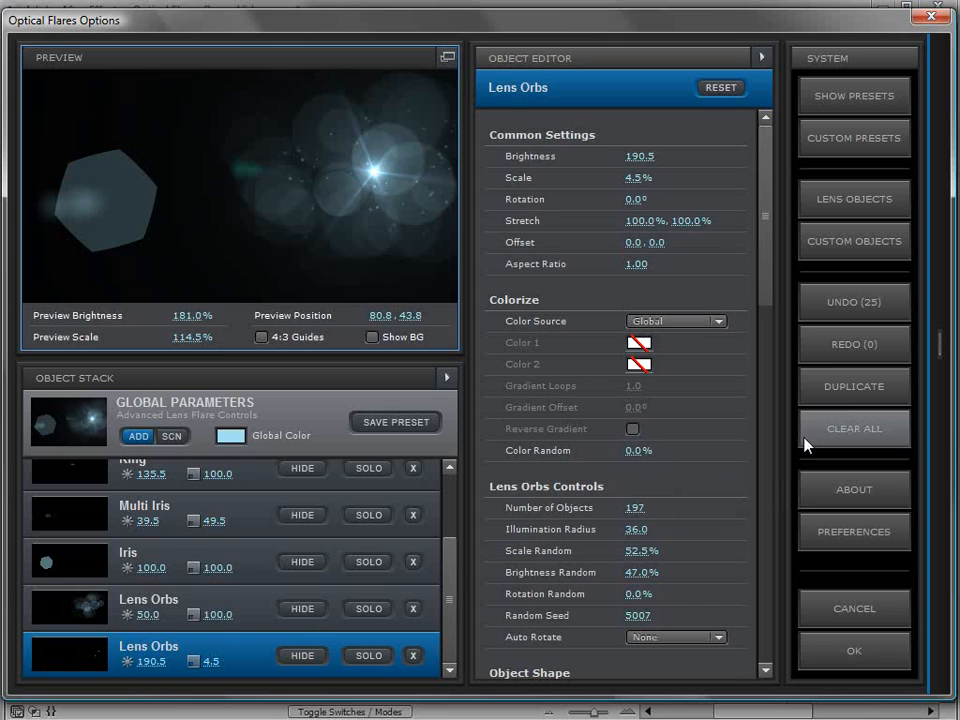
- Duplicate the small Lens Orbs object and give the copy Random Seed 5017, Scale 14.5% and Brightness 41.5
click(854, 386)
drag(636, 615, 672, 580)
drag(637, 180, 110, 135)
- With the background image shown in the preview, hide the two small Lens Orbs objects and move the flare to 79.1, 30.9
click(372, 337)
drag(268, 189, 102, 170)
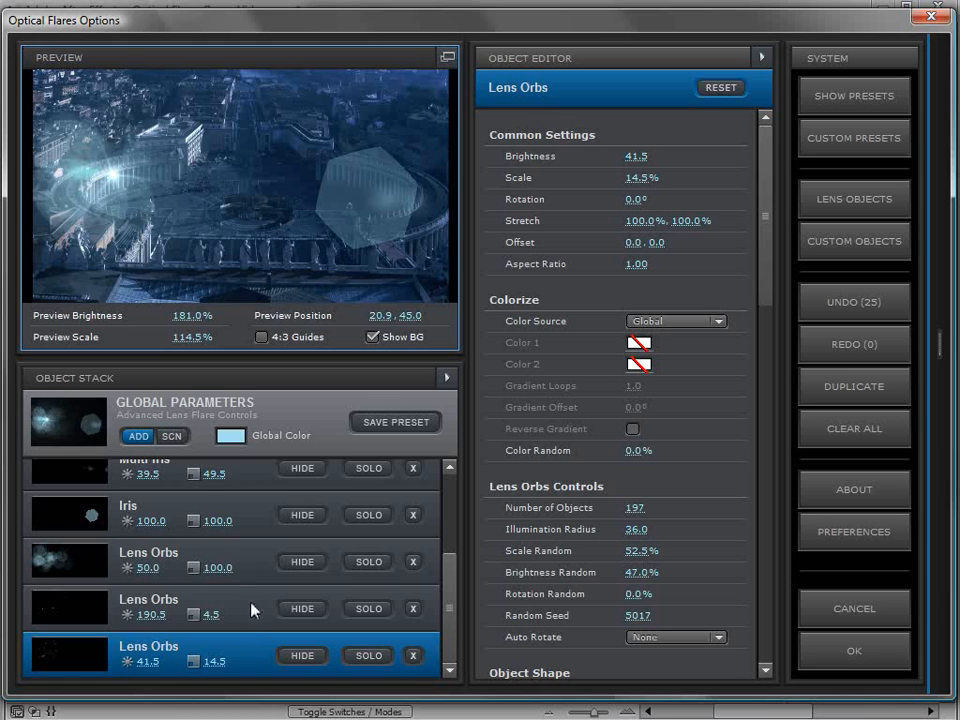
click(290, 628)
click(256, 558)
drag(307, 155, 367, 141)
- Try the Polygon shape on the original large Lens Orbs object, and set its Shape Type to Texture
drag(765, 321, 757, 420)
click(665, 276)
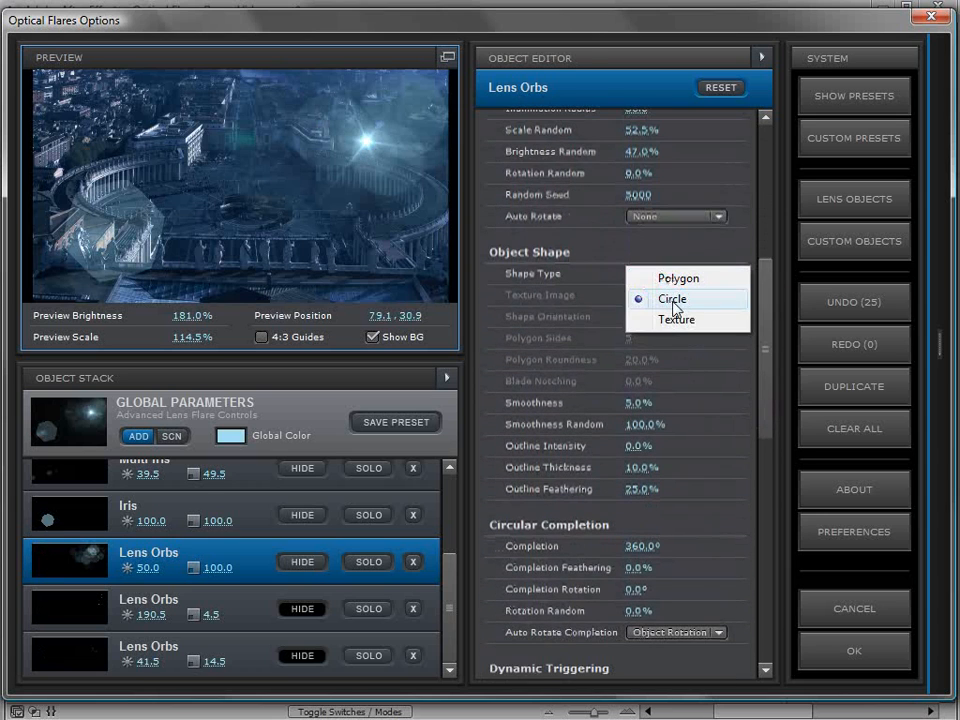
click(672, 278)
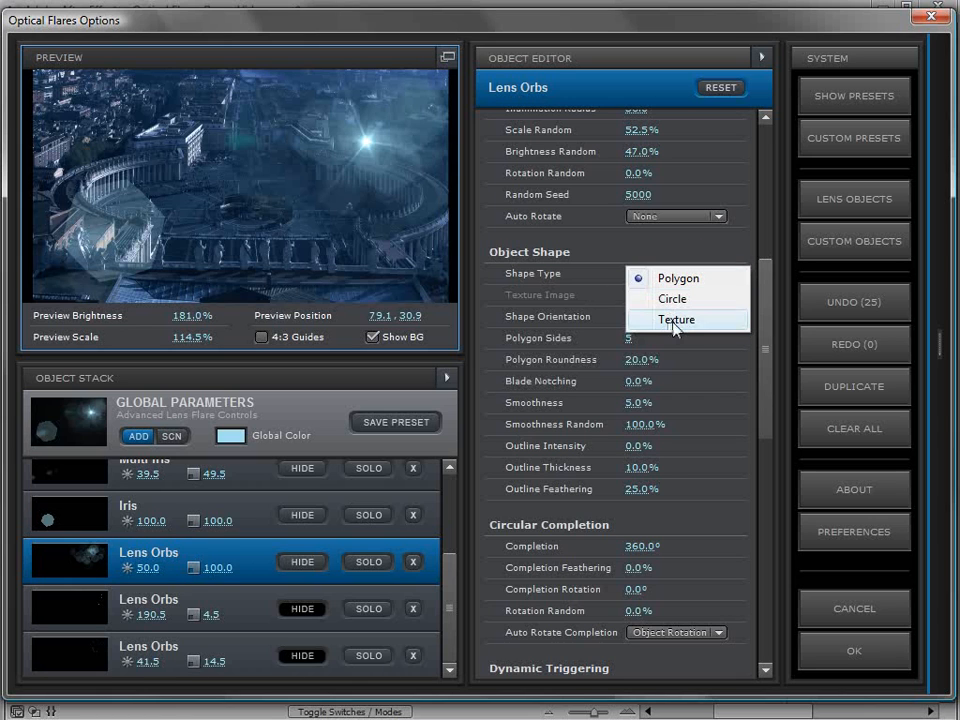
click(676, 320)
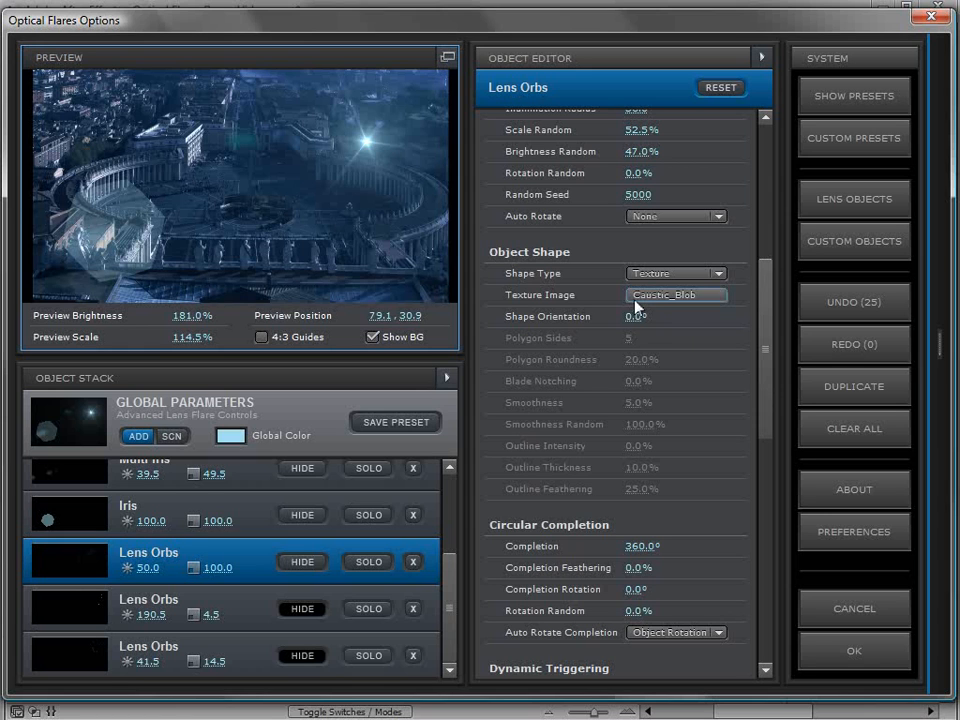
- Assign the Iris_Green texture image to the large Lens Orbs object
click(642, 296)
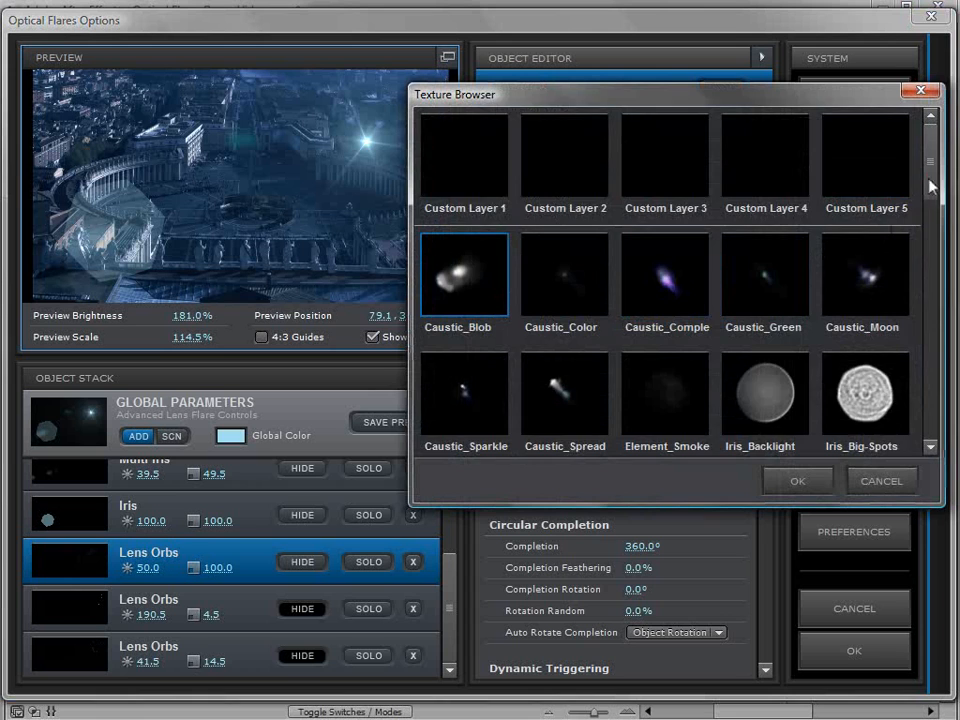
drag(927, 130, 935, 252)
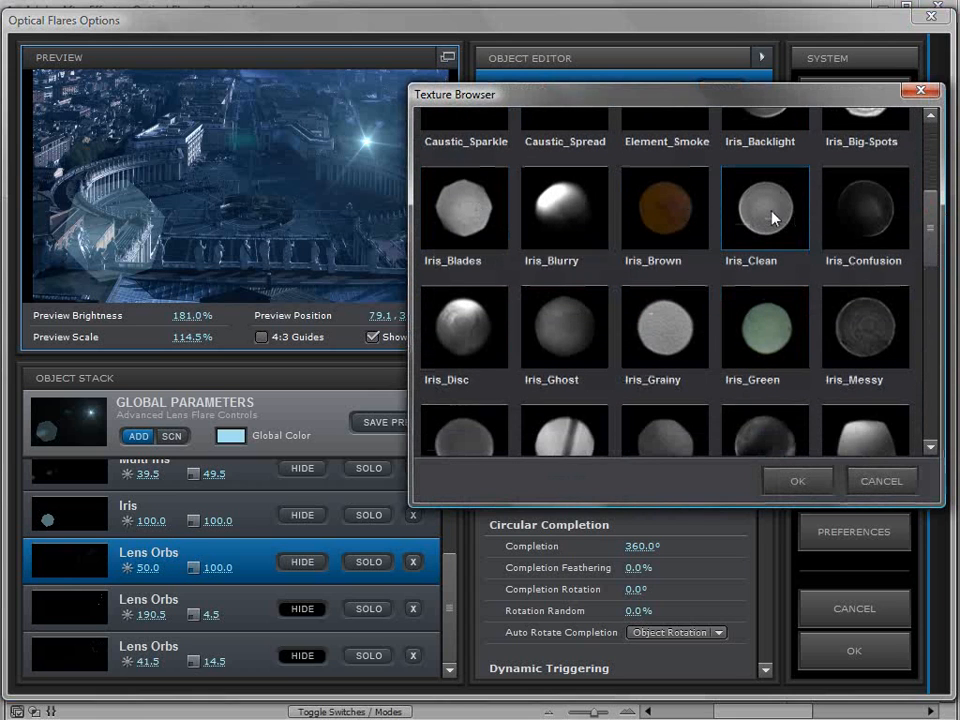
click(774, 330)
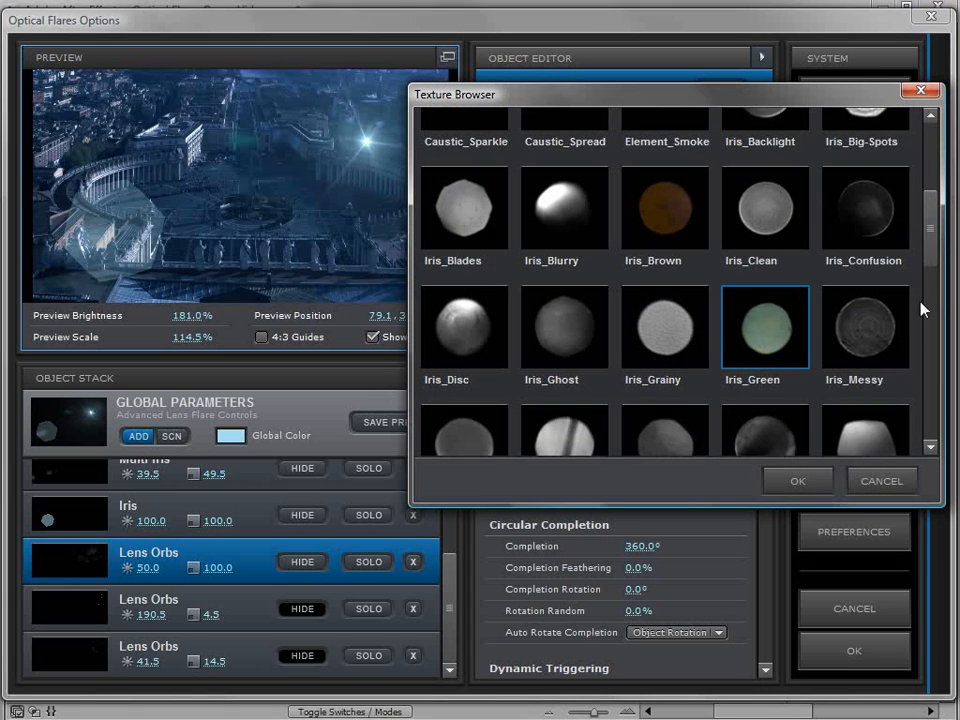
click(797, 481)
- Set the green-textured Lens Orbs' Brightness to 283.0 and inspect them in the pop-out preview with the flare at 85.3, 68.2
drag(148, 567, 565, 557)
drag(380, 230, 357, 104)
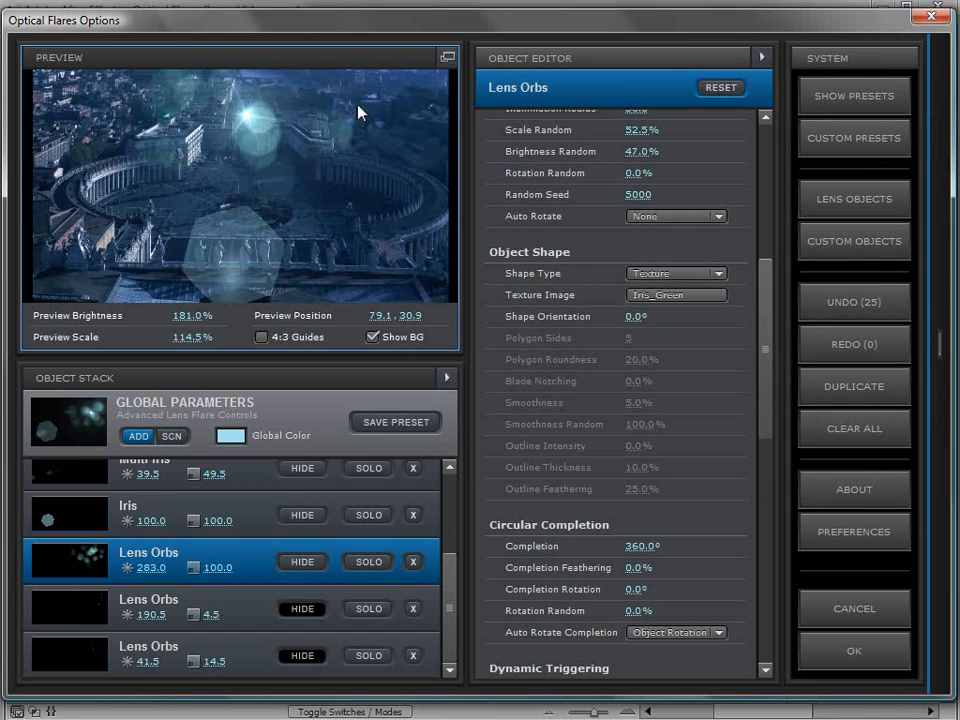
click(447, 57)
drag(398, 240, 587, 318)
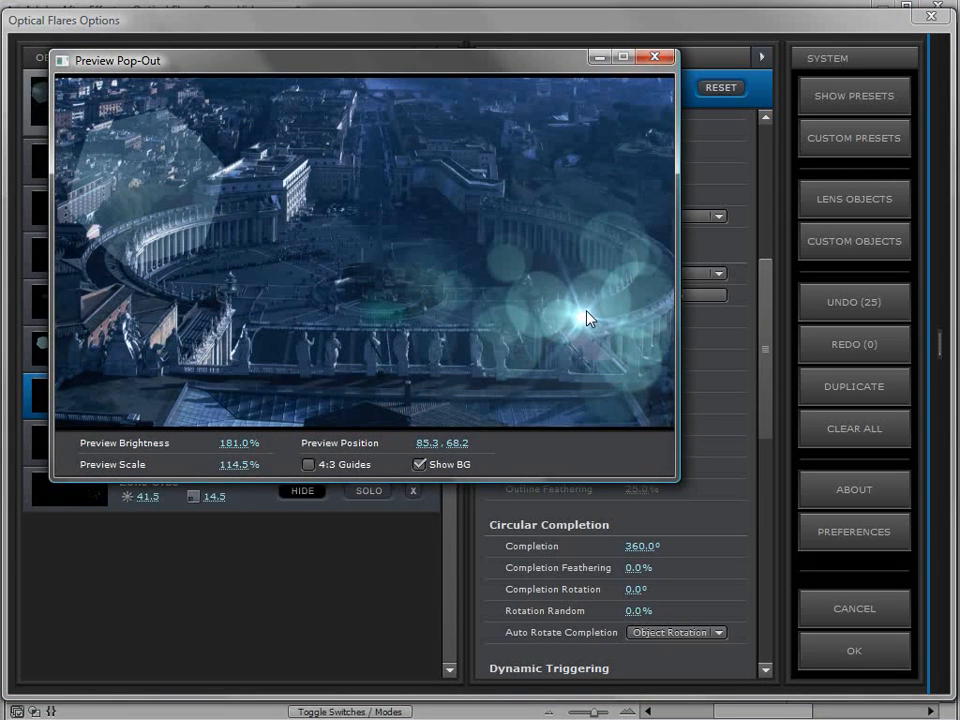
click(655, 58)
- Set the green-textured Lens Orbs' Number of Objects to 51, and duplicate the object with Random Seed 5006
drag(450, 510, 453, 585)
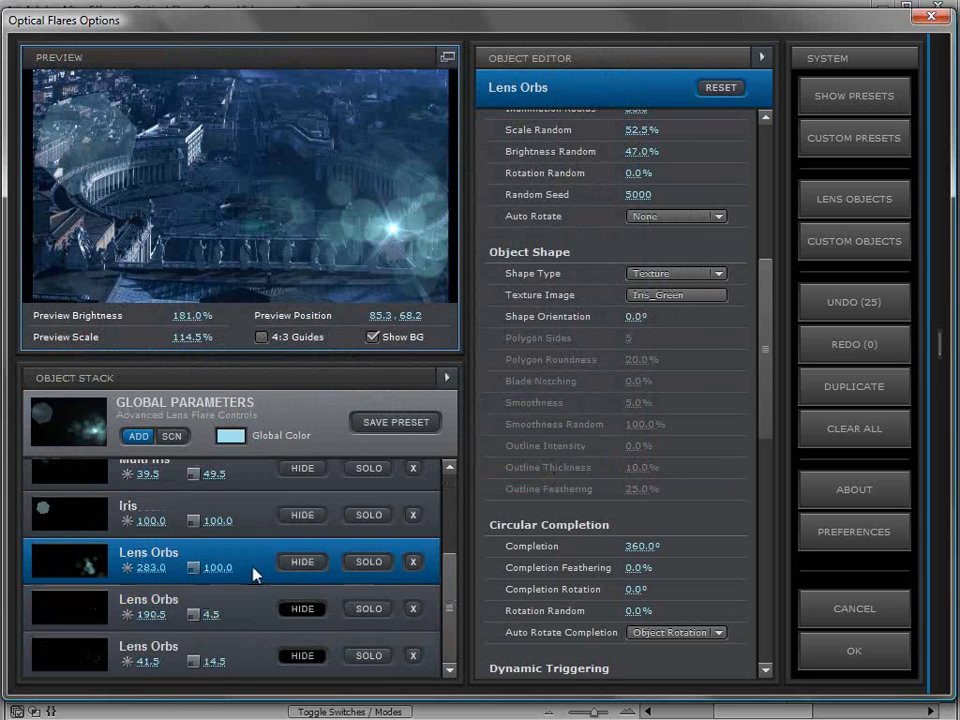
drag(764, 340, 763, 291)
drag(633, 240, 660, 240)
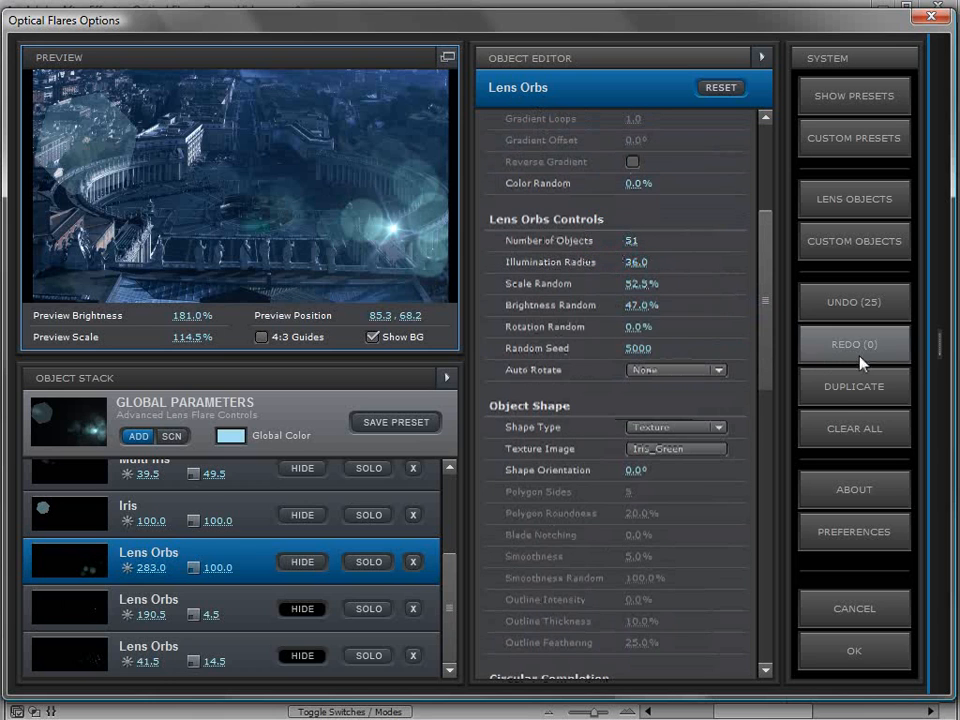
click(845, 388)
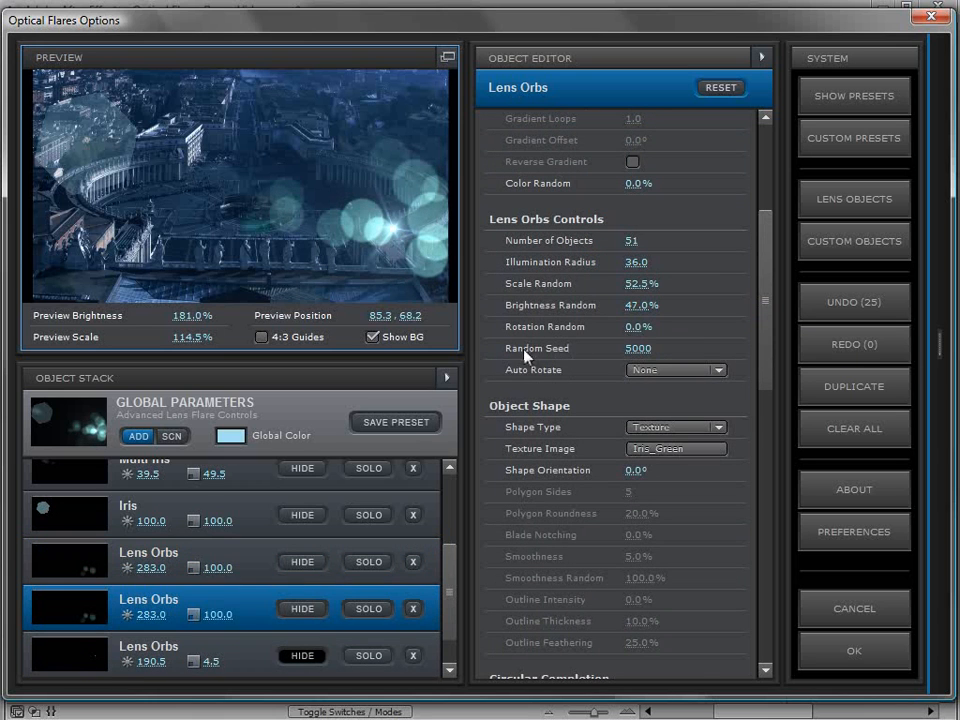
drag(636, 351, 666, 360)
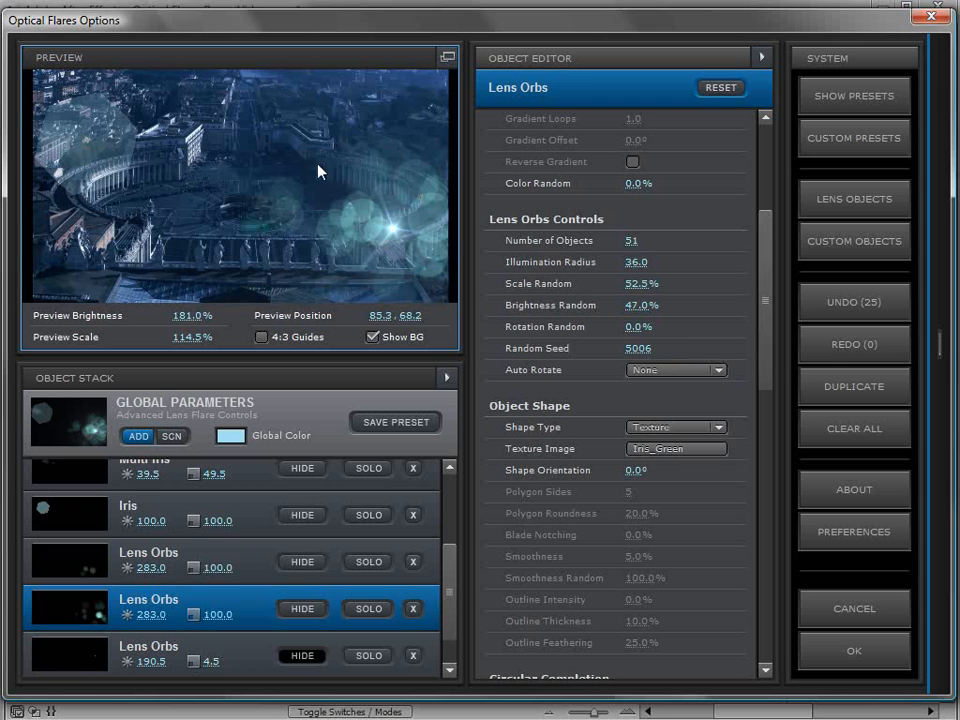
- Replace the duplicated Lens Orbs' texture image with the round grey iris texture directly below Iris_Backlight in the Texture Browser
click(676, 449)
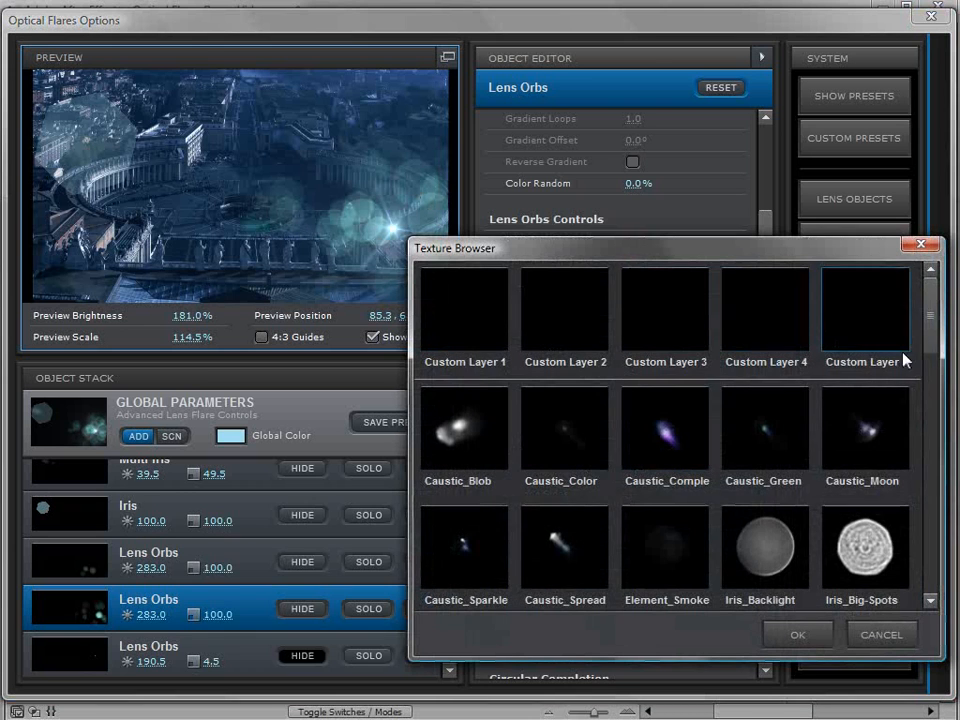
scroll(760, 480, down, 2)
click(781, 556)
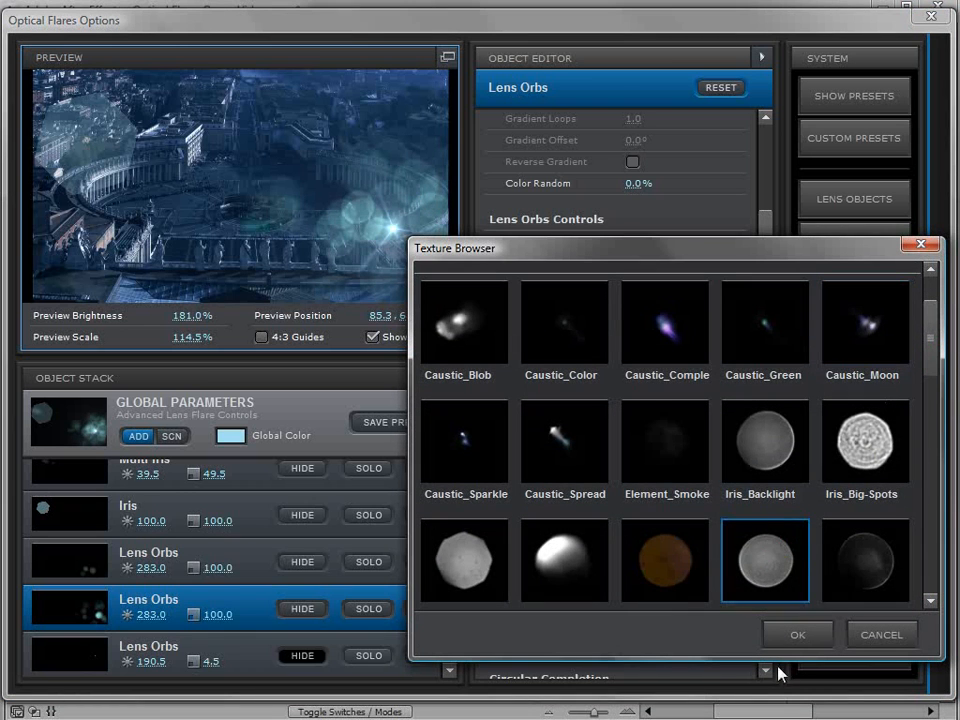
click(797, 634)
- Set the global Matte Box shape to Box and test it by moving the flare beyond the frame edge to 116.6, 44.2
drag(284, 139, 345, 131)
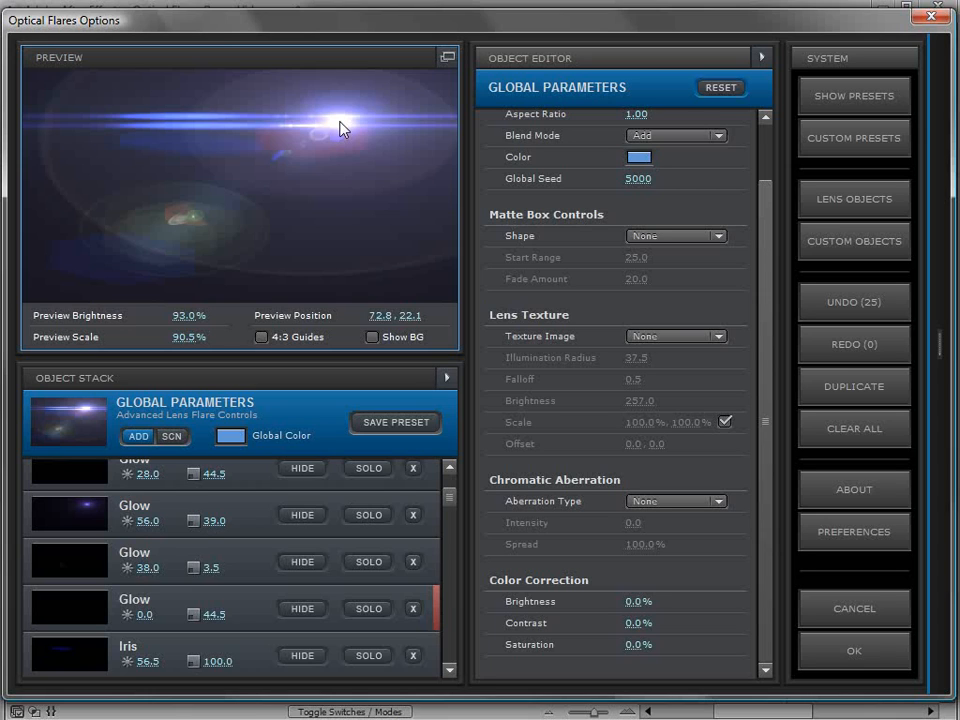
drag(769, 357, 778, 267)
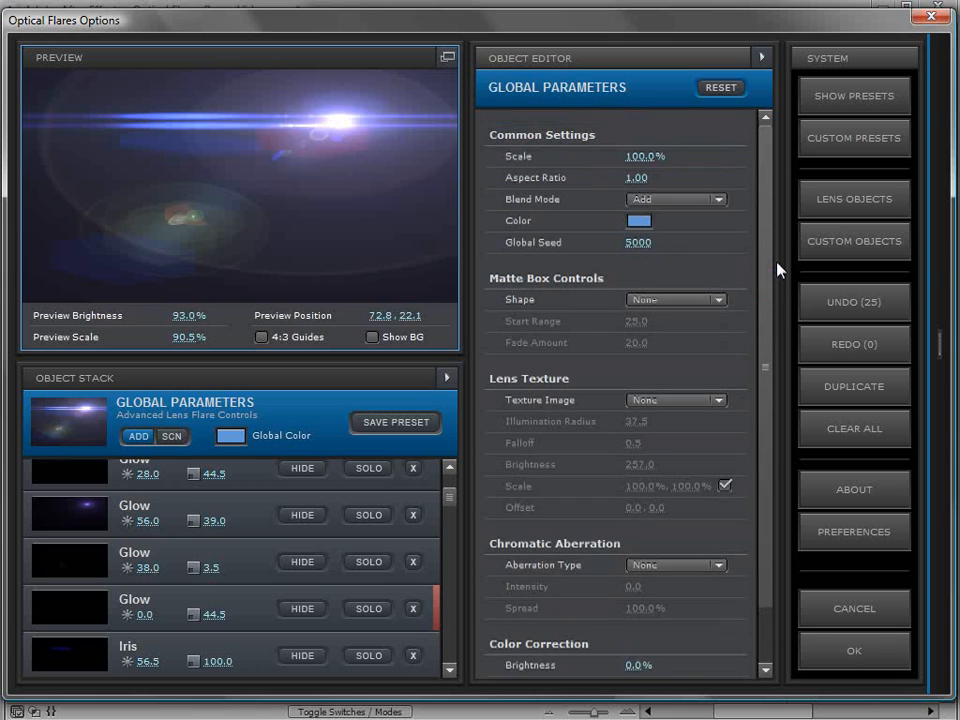
drag(765, 368, 767, 413)
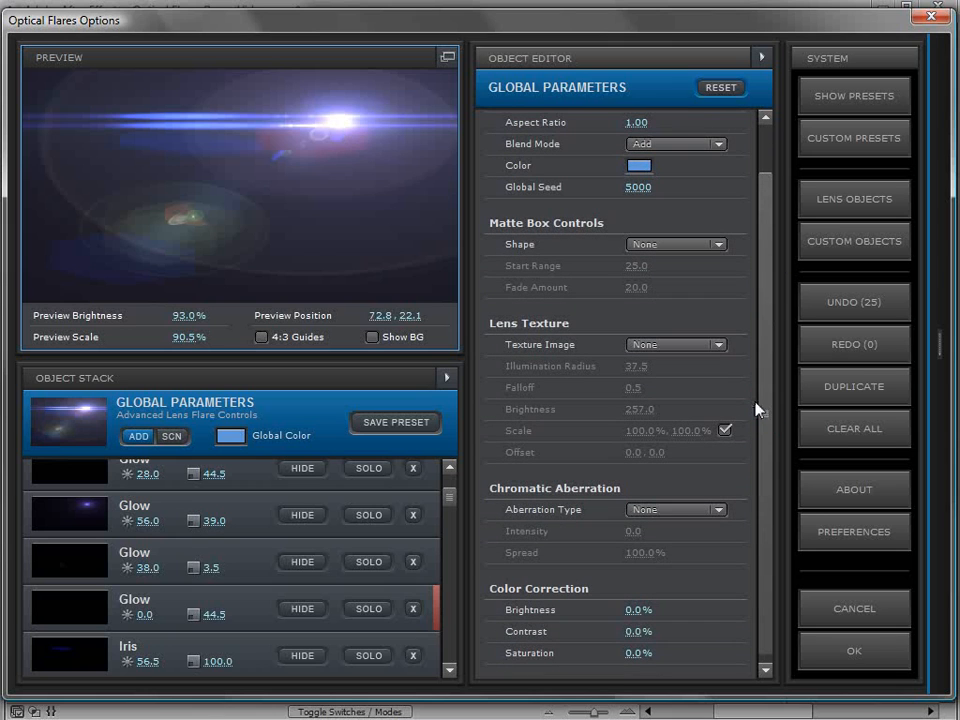
drag(310, 133, 372, 135)
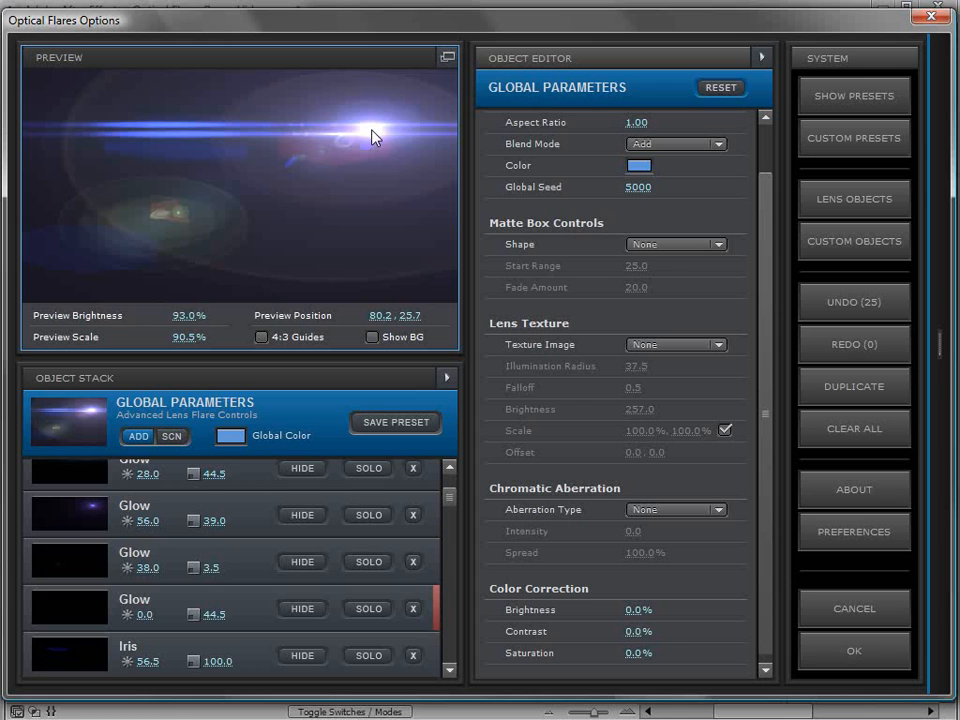
click(671, 243)
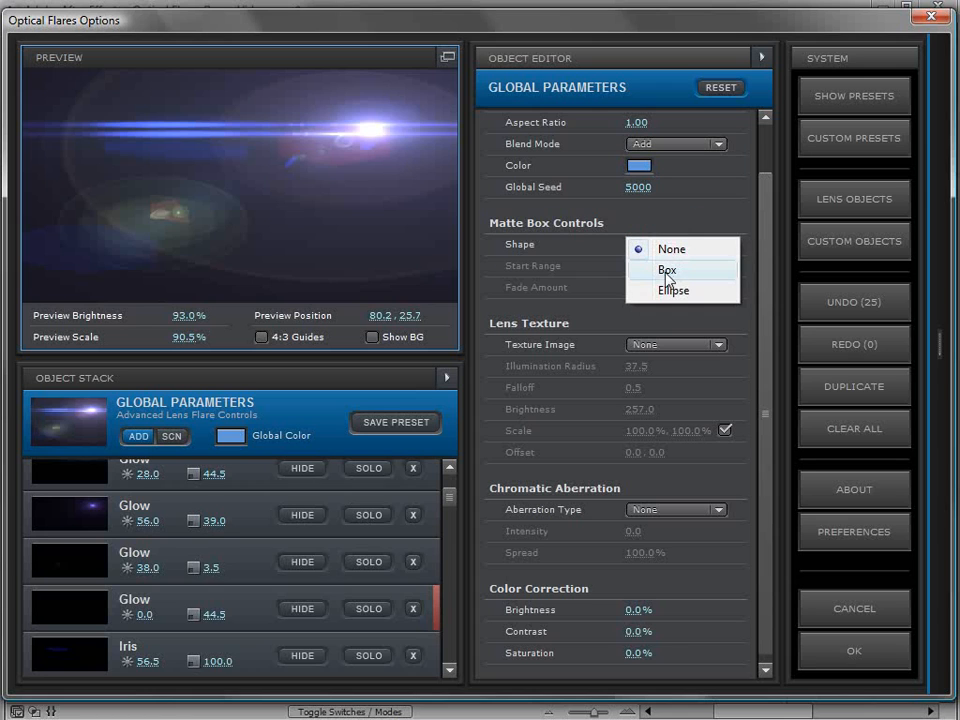
click(672, 270)
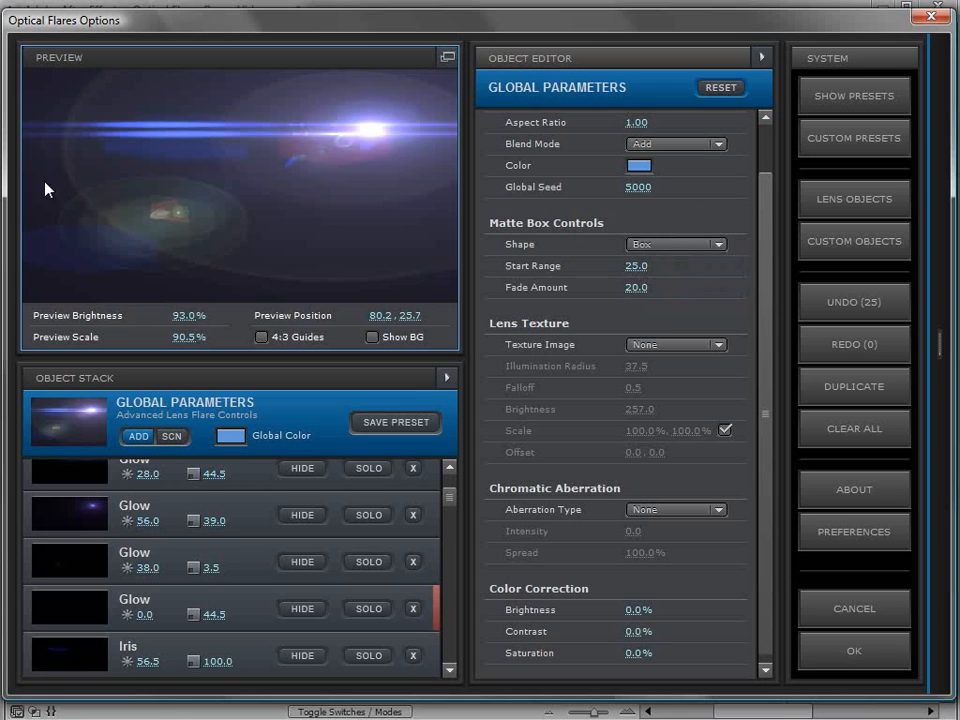
drag(81, 226, 517, 178)
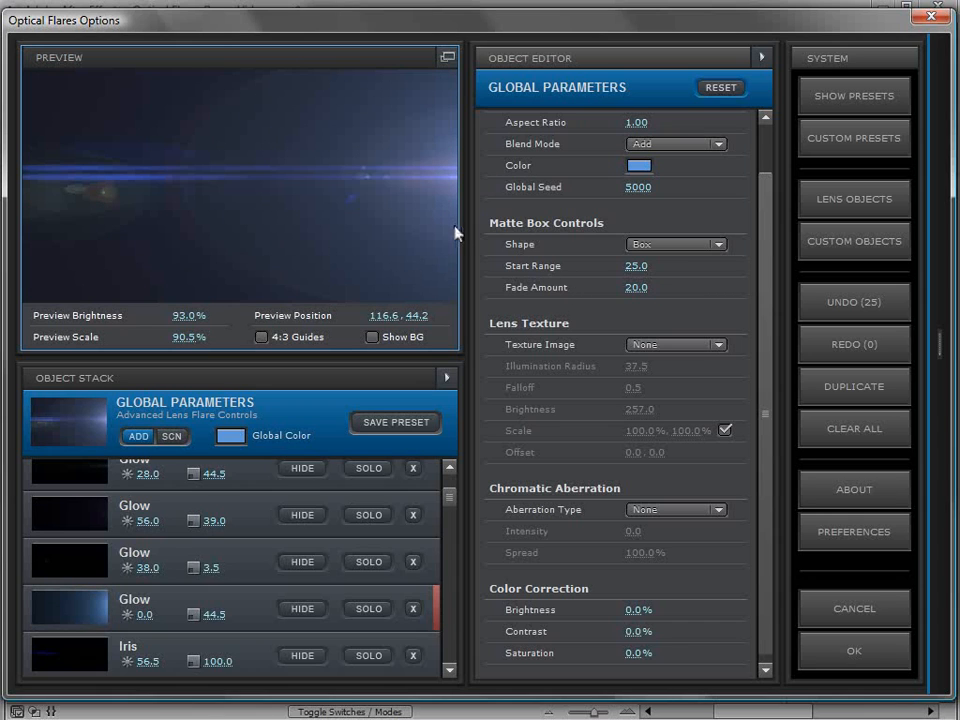
- Set the Matte Box Start Range to 0, test the fade with the flare at 109.1, 50.6, and adjust the range further
click(638, 266)
text(0)
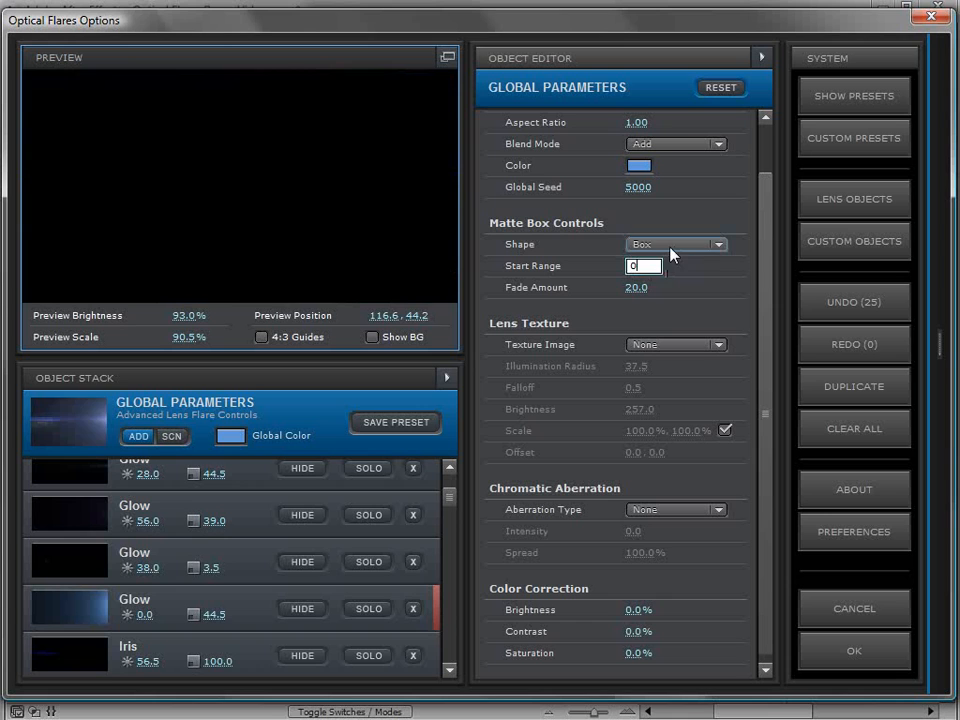
key(Return)
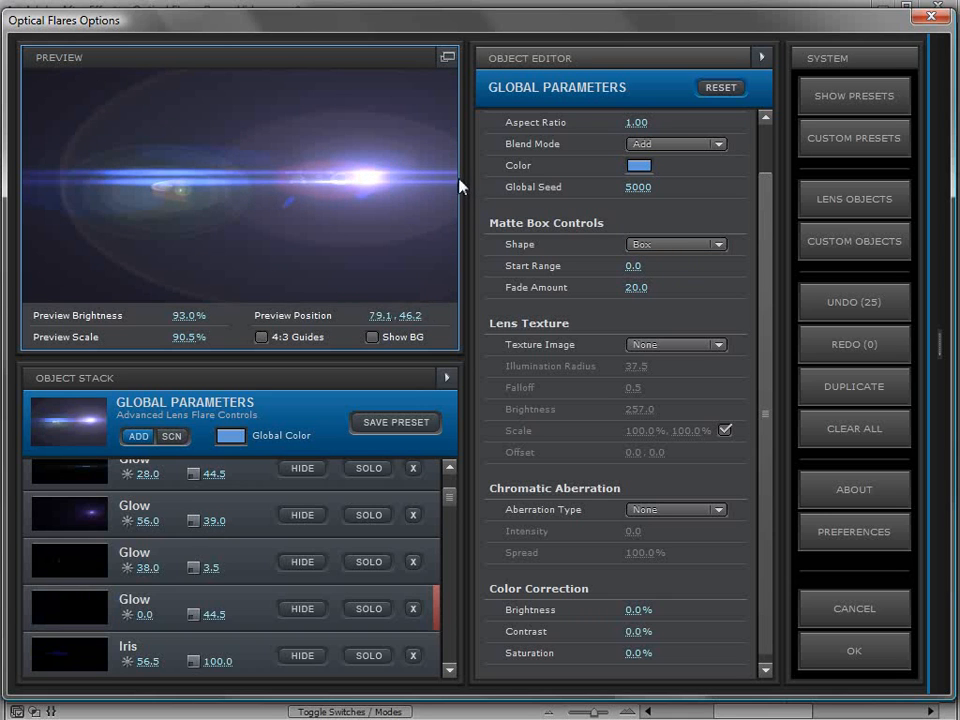
drag(428, 184, 461, 187)
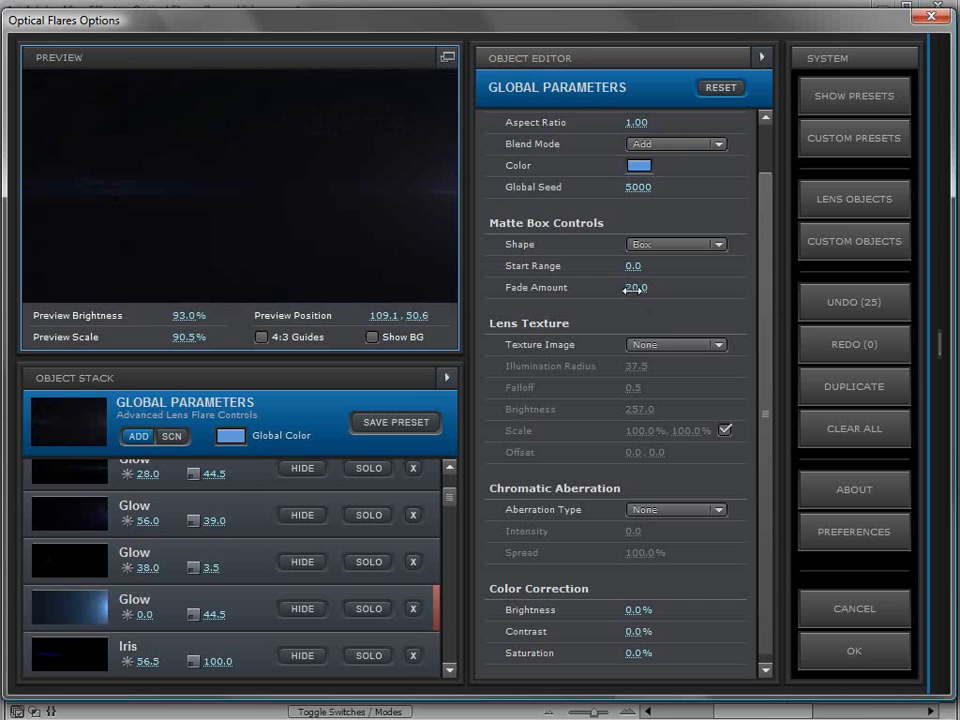
click(448, 198)
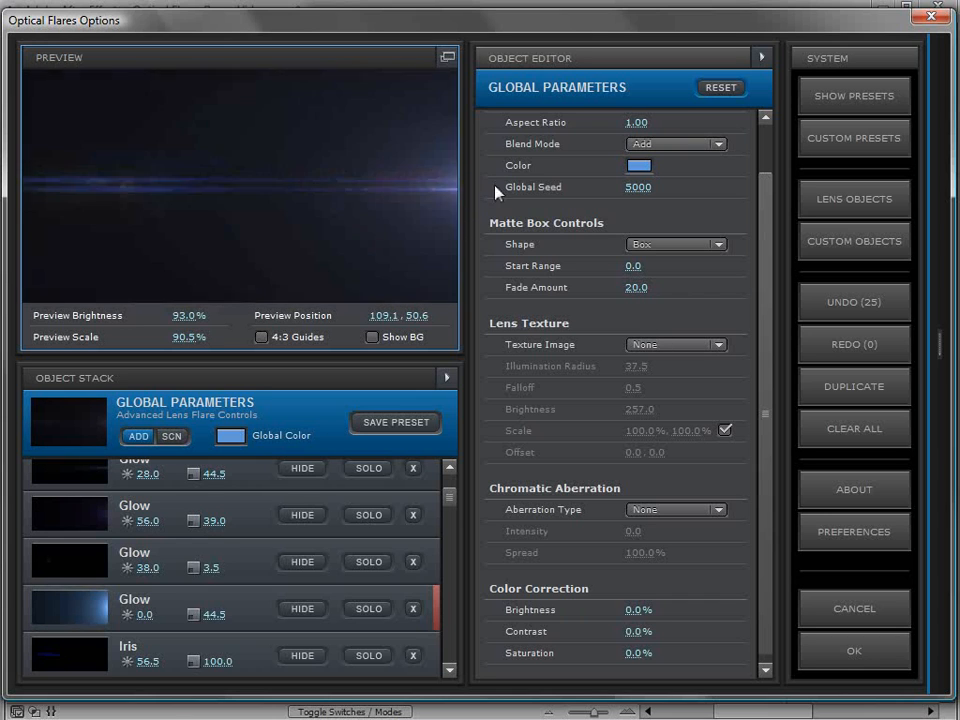
drag(631, 266, 613, 295)
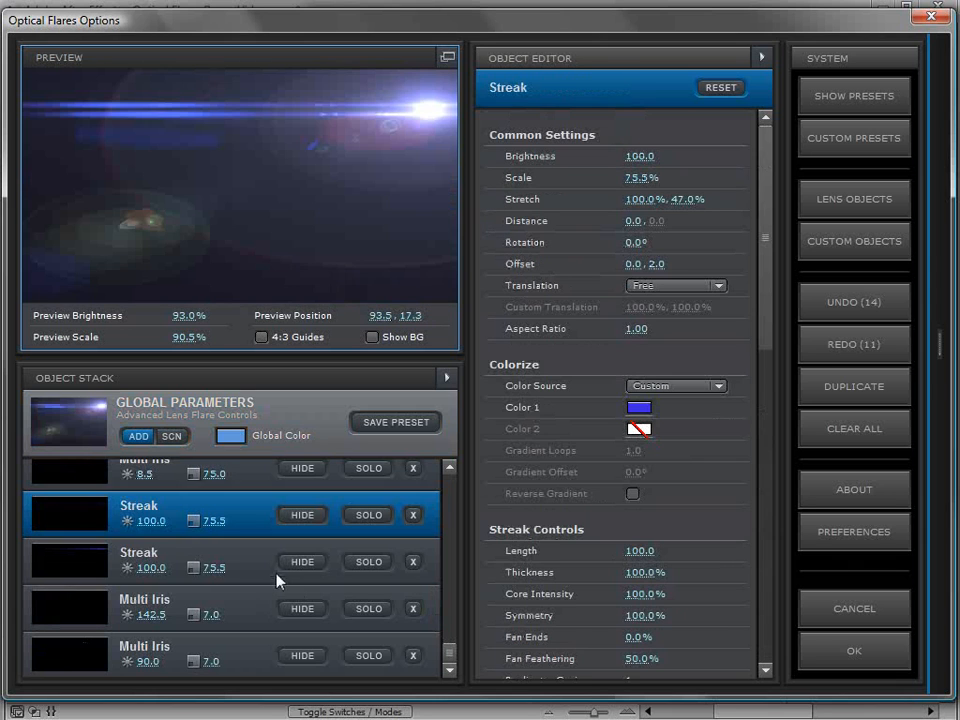
- Select the lower Streak object and examine its own Matte Box Controls
click(242, 566)
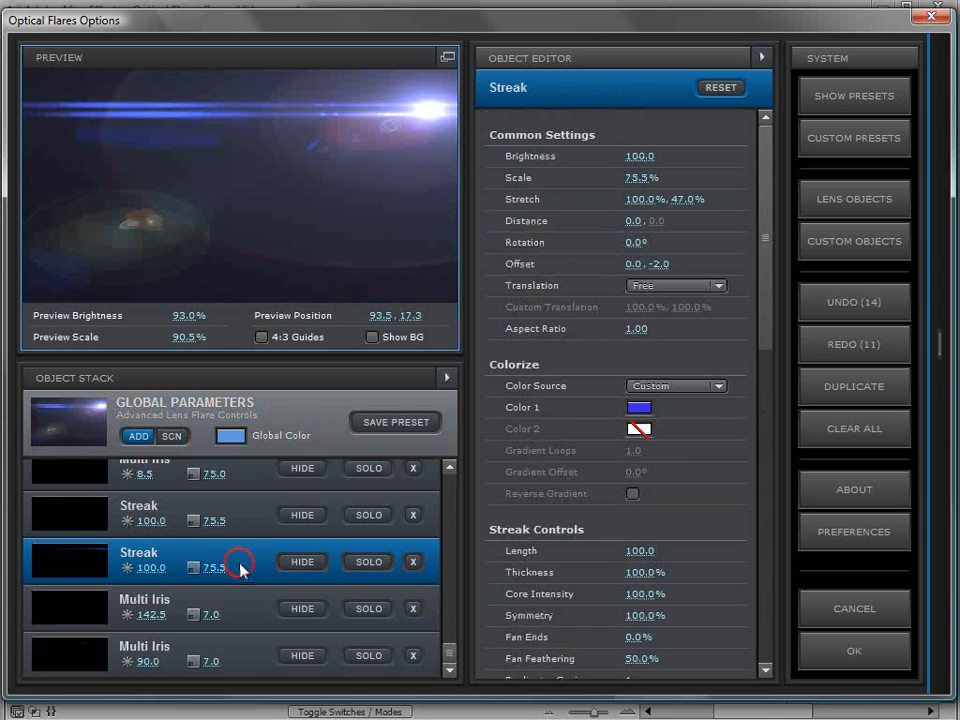
drag(765, 264, 745, 612)
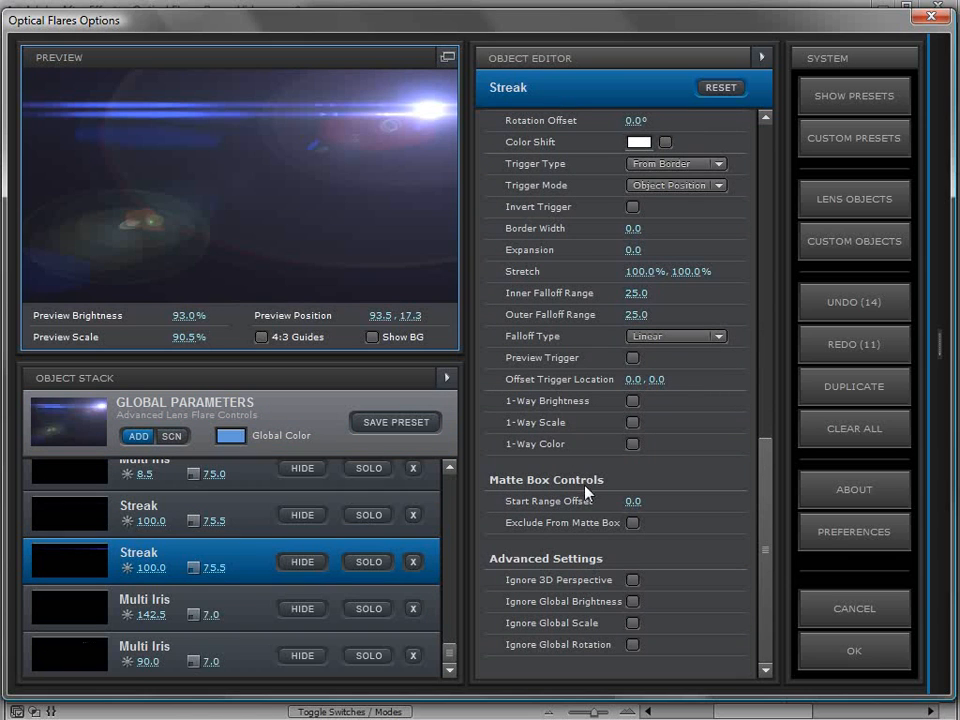